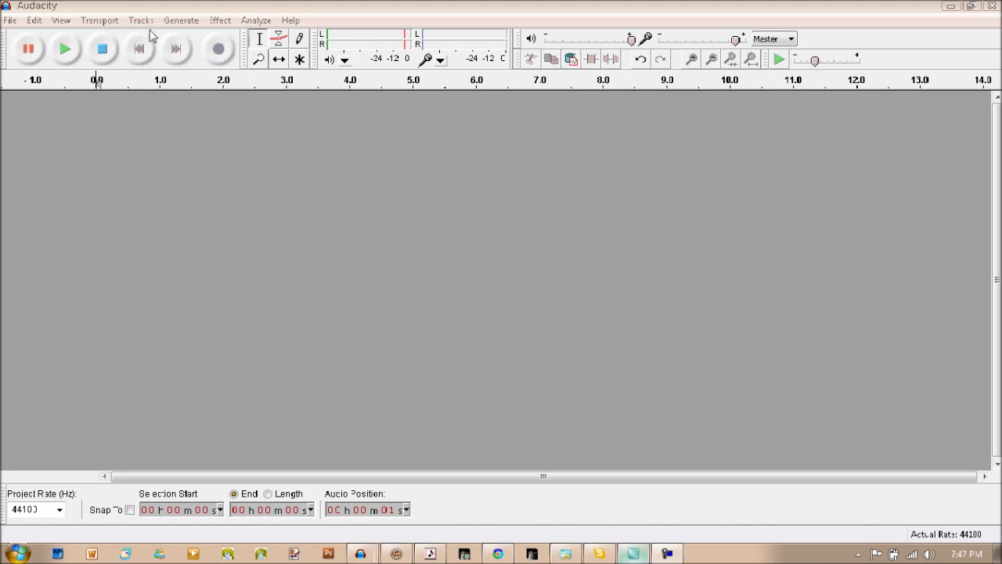
- Glance at the Effect menu without applying anything, then start recording into a new stereo track
{"action": "left_click", "coordinate": [219, 21]}
{"action": "left_click", "coordinate": [183, 119]}
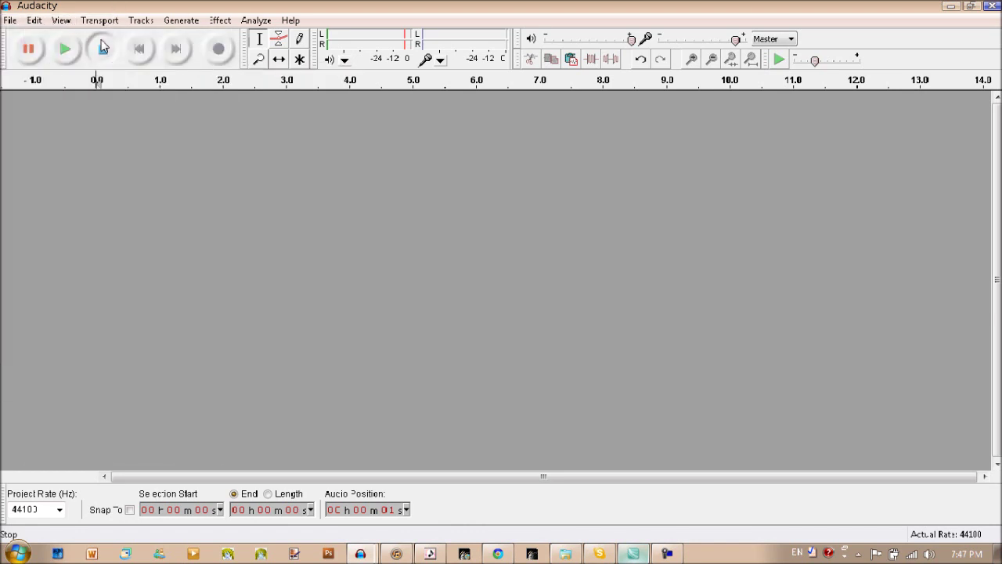
{"action": "left_click", "coordinate": [220, 50]}
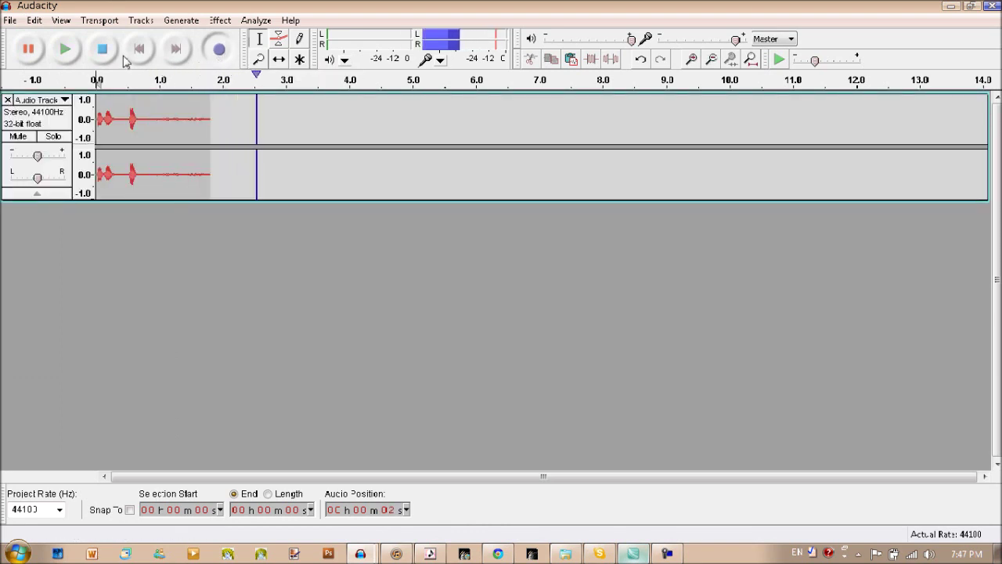
- Stop and discard two takes, keeping a third take of about two seconds
{"action": "key", "text": "space"}
{"action": "left_click", "coordinate": [7, 100]}
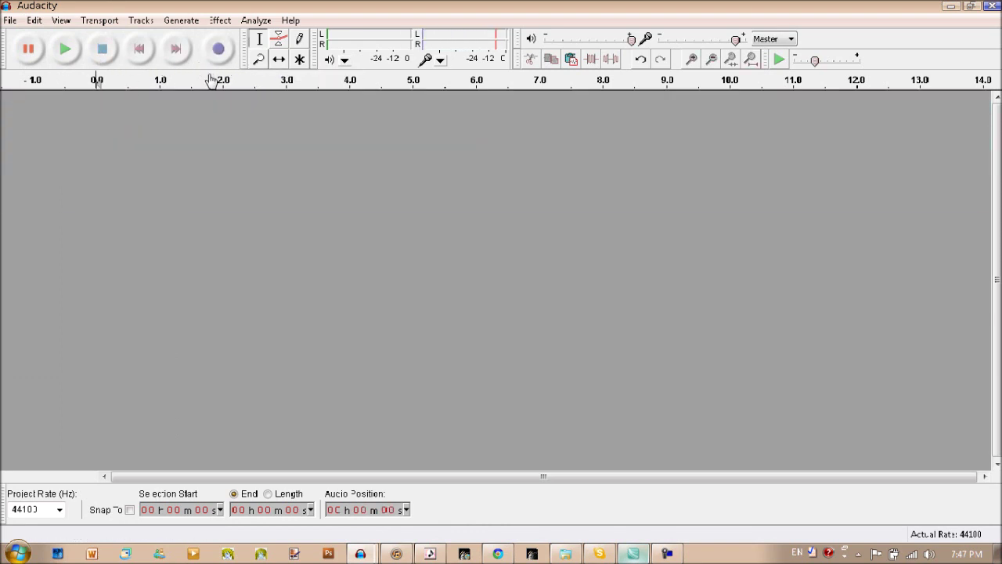
{"action": "left_click", "coordinate": [219, 59]}
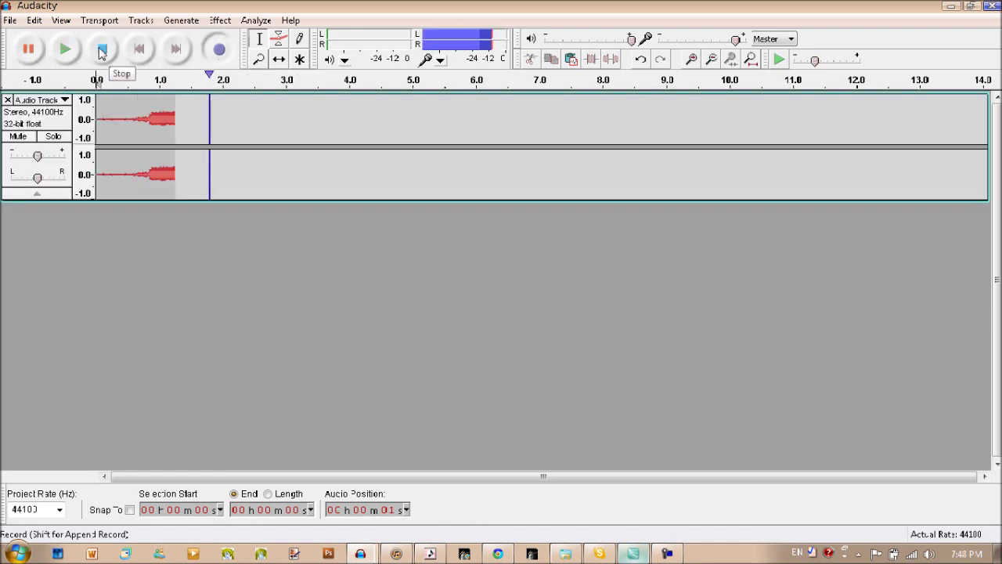
{"action": "left_click", "coordinate": [102, 50]}
{"action": "left_click", "coordinate": [7, 99]}
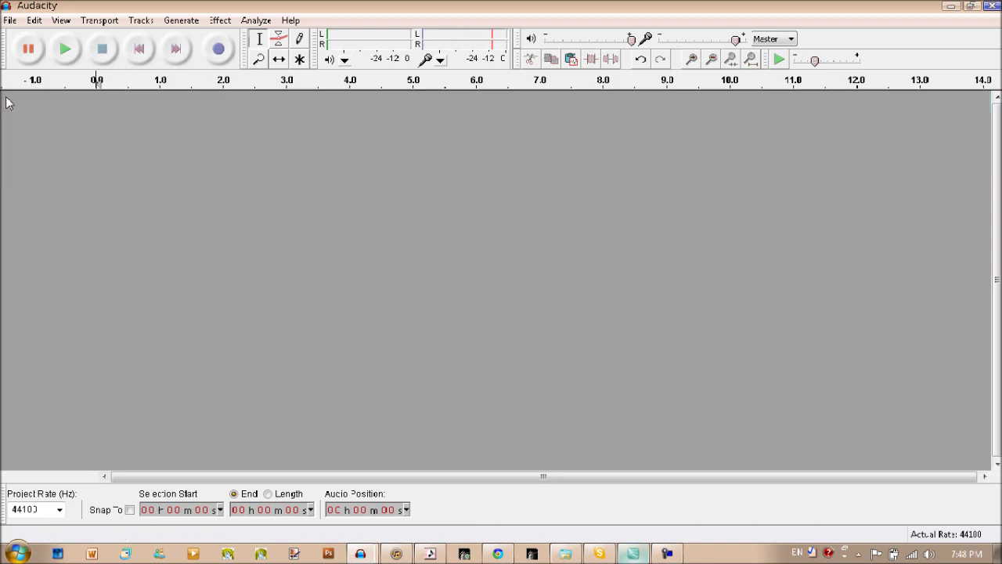
{"action": "left_click", "coordinate": [219, 50]}
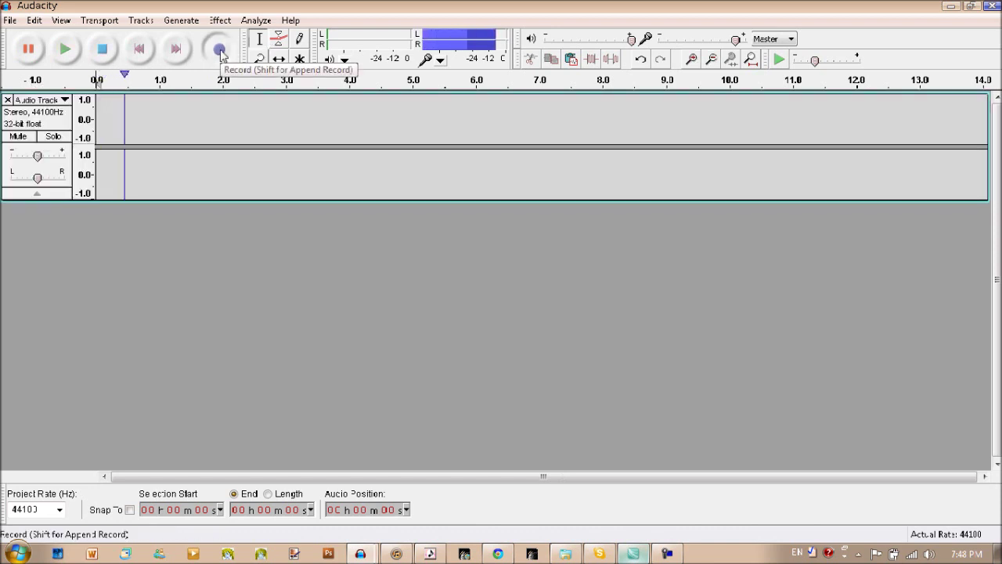
{"action": "left_click", "coordinate": [100, 50]}
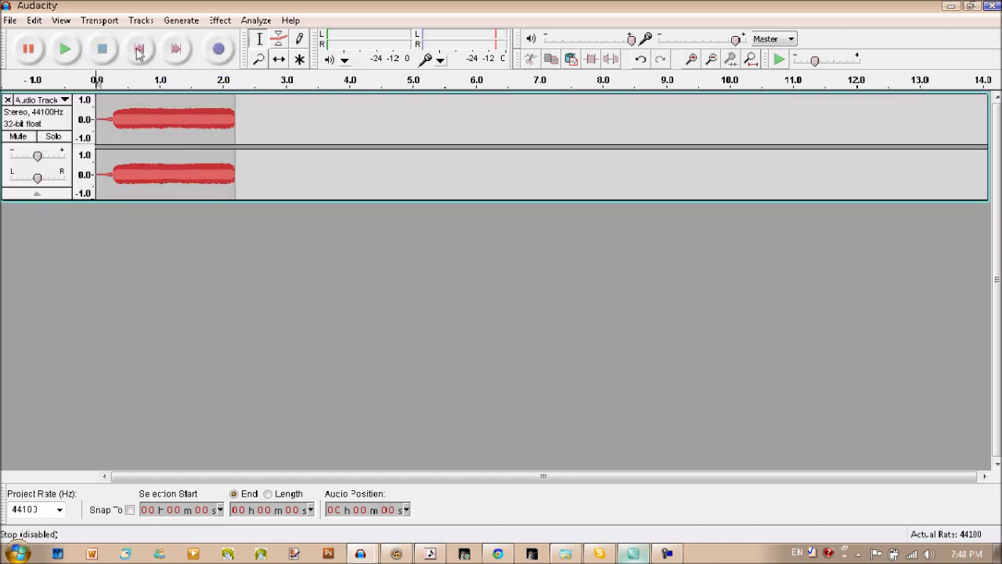
{"action": "left_click", "coordinate": [60, 21]}
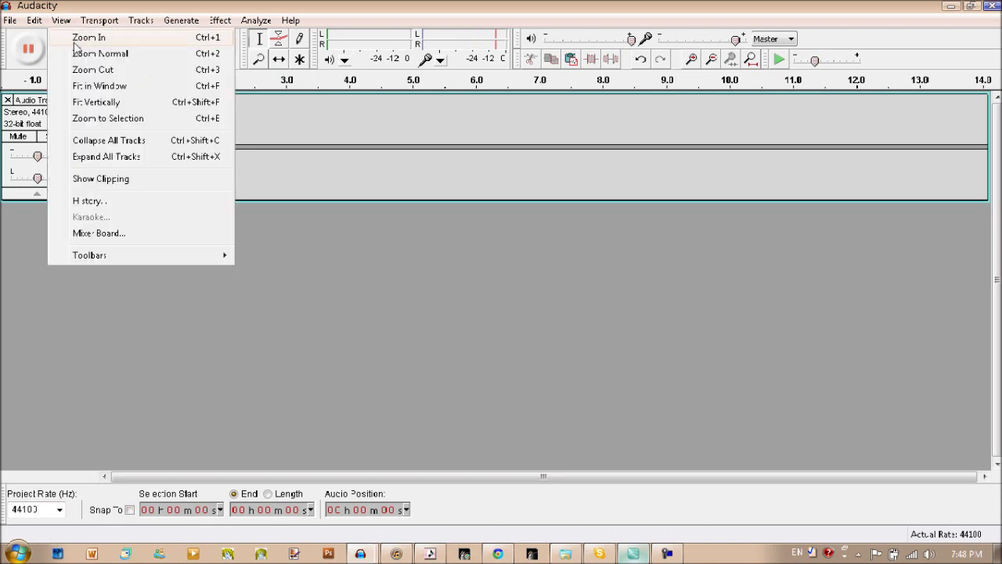
- Zoom in twice, delete the quiet lead-in before the voice, and play it back
{"action": "left_click", "coordinate": [71, 36]}
{"action": "left_click", "coordinate": [61, 20]}
{"action": "left_click", "coordinate": [69, 37]}
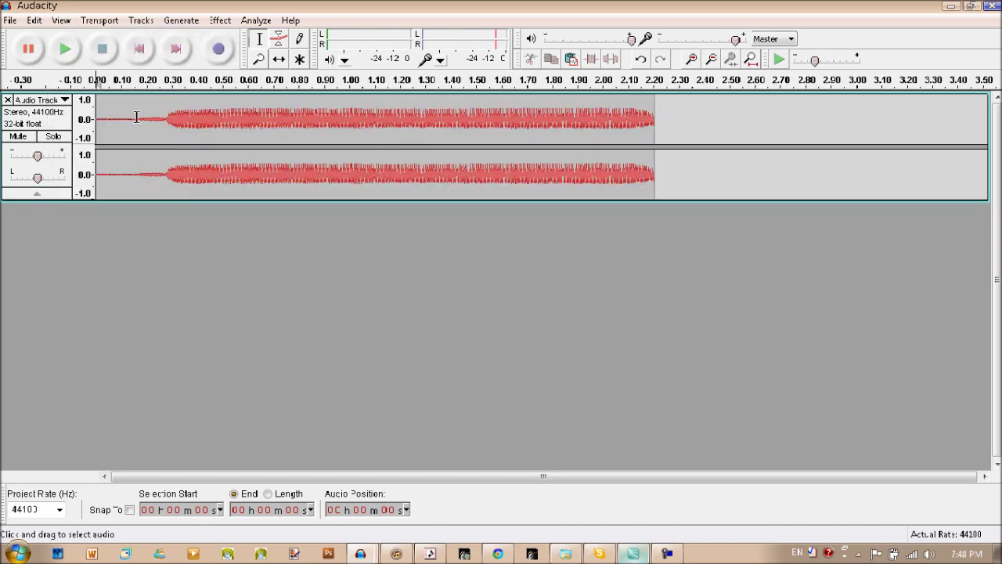
{"action": "left_click_drag", "start_coordinate": [136, 116], "coordinate": [92, 118]}
{"action": "key", "text": "Delete"}
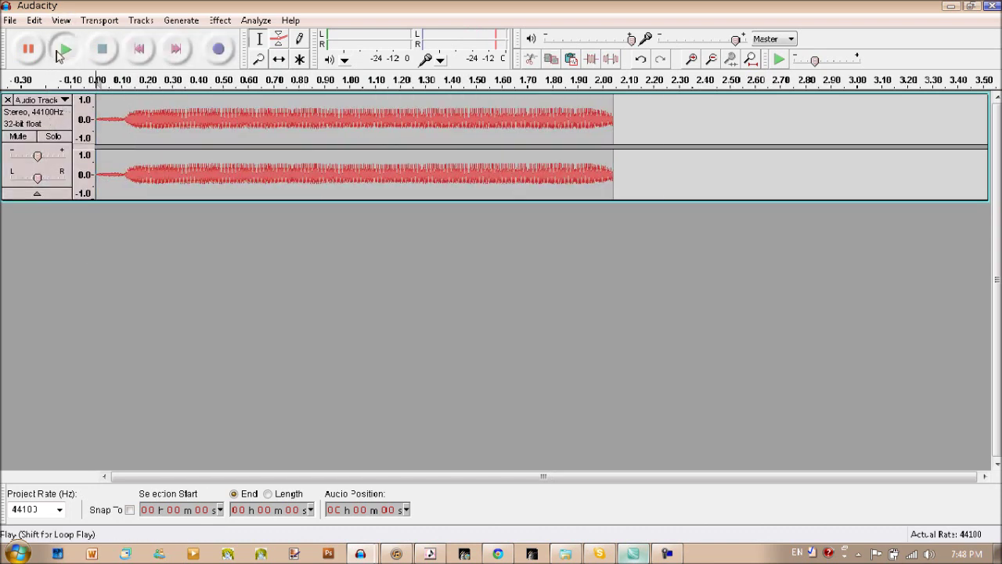
{"action": "left_click", "coordinate": [57, 52]}
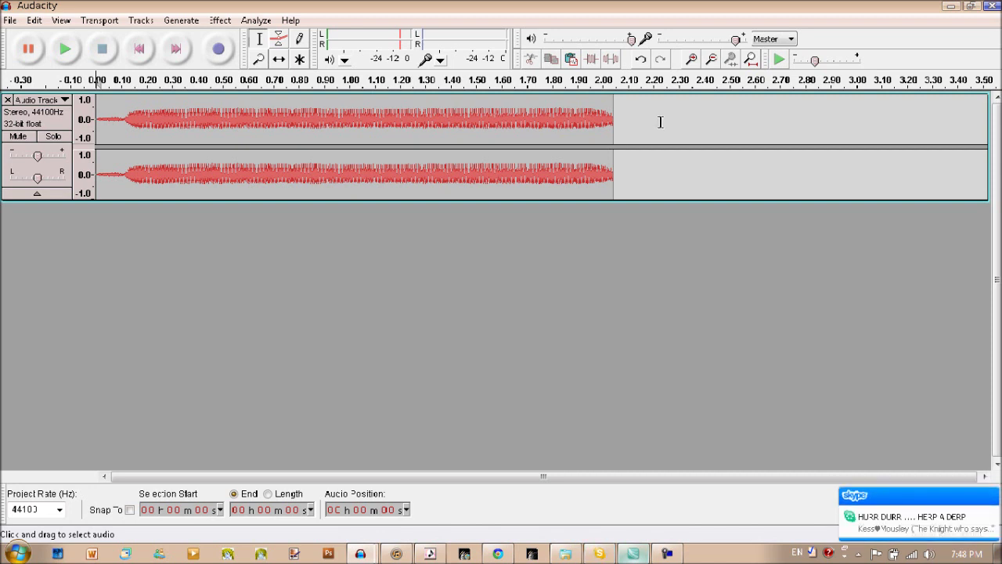
- Delete the audio after about 1.05 s, then select the final short stretch
{"action": "mouse_move", "coordinate": [660, 121]}
{"action": "left_mouse_down"}
{"action": "mouse_move", "coordinate": [332, 117]}
{"action": "mouse_move", "coordinate": [357, 120]}
{"action": "left_mouse_up"}
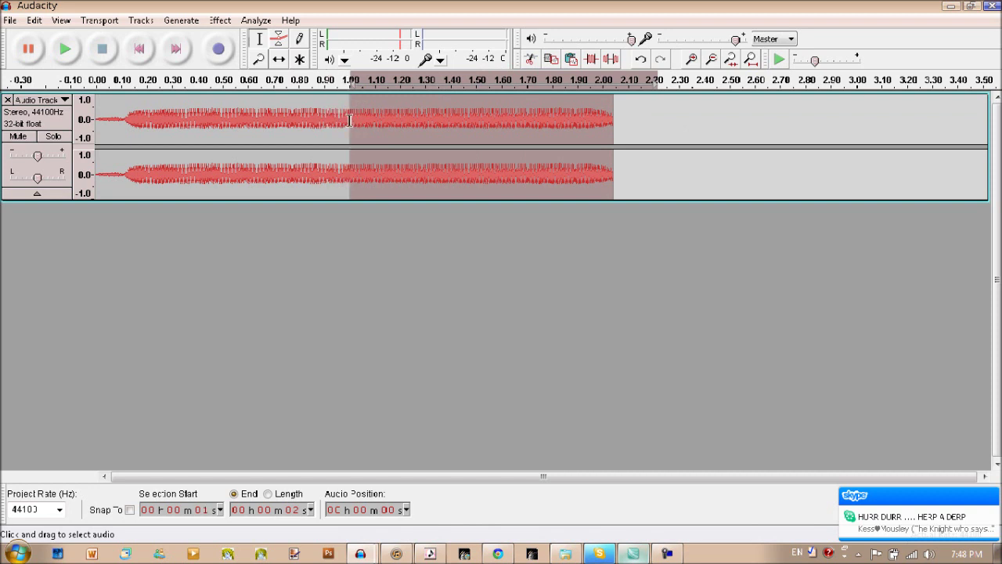
{"action": "key", "text": "Delete"}
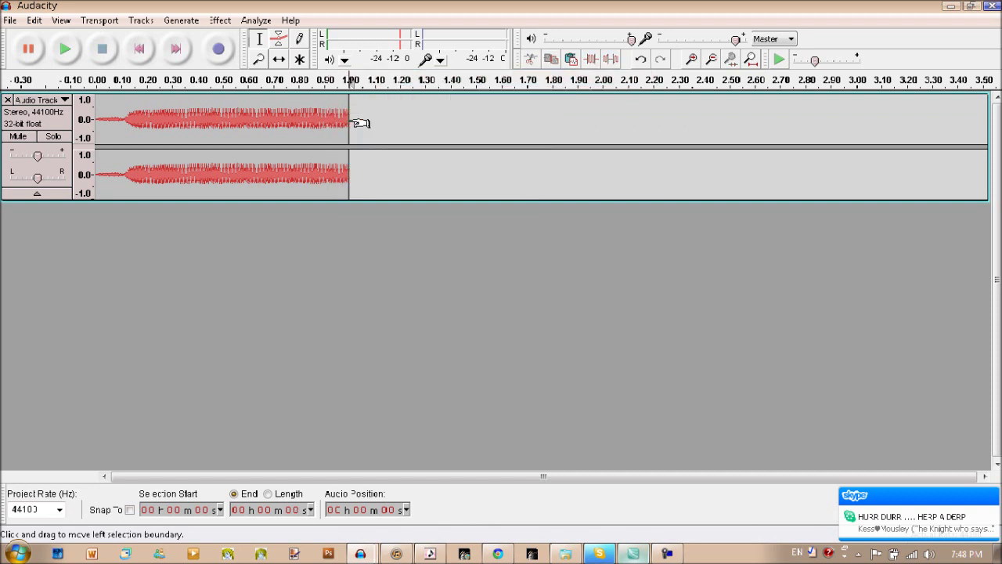
{"action": "left_click_drag", "start_coordinate": [358, 120], "coordinate": [345, 118]}
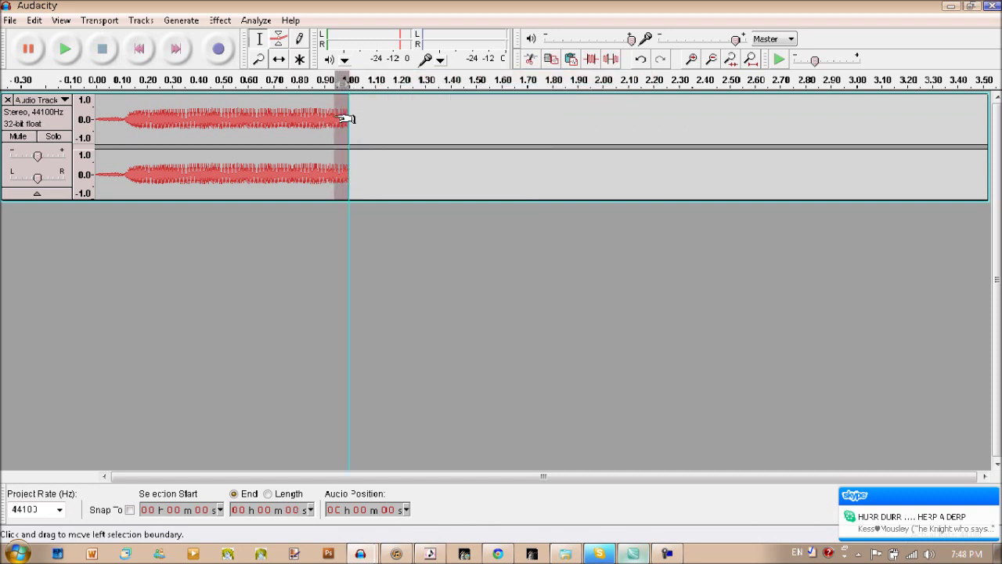
- Apply Fade Out to the selected end and Fade In to a short start stretch
{"action": "left_click", "coordinate": [230, 20]}
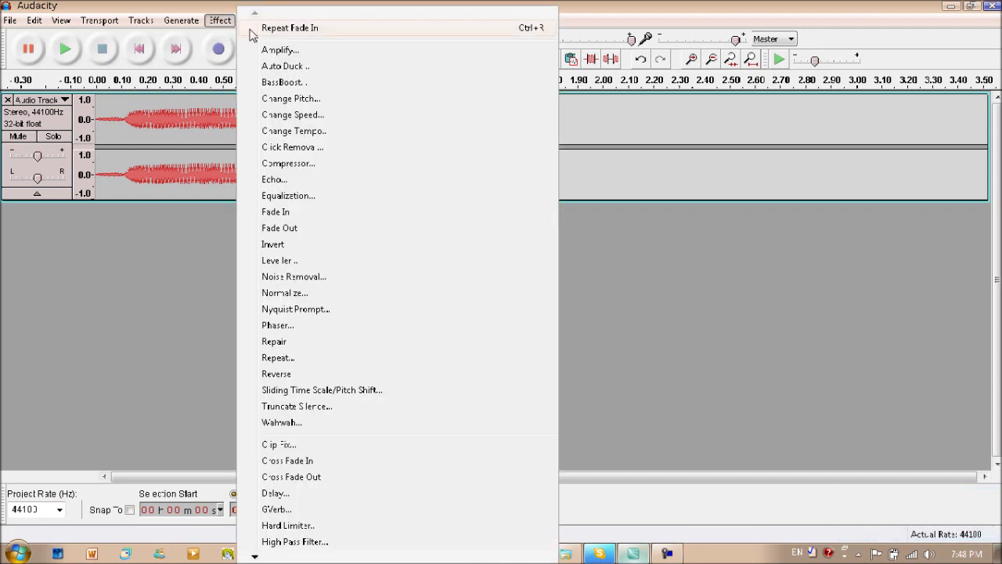
{"action": "left_click", "coordinate": [305, 228]}
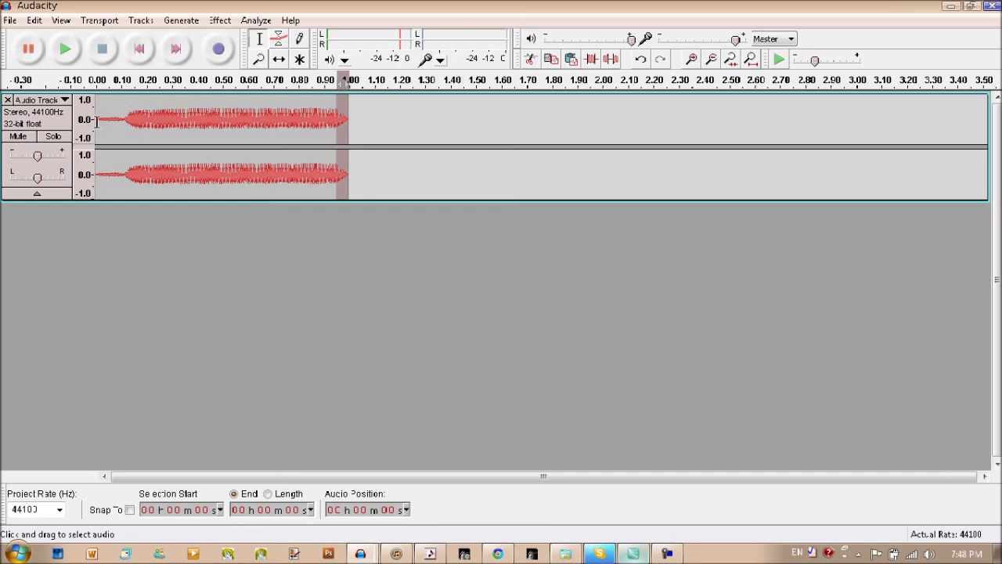
{"action": "left_click_drag", "start_coordinate": [109, 119], "coordinate": [96, 119]}
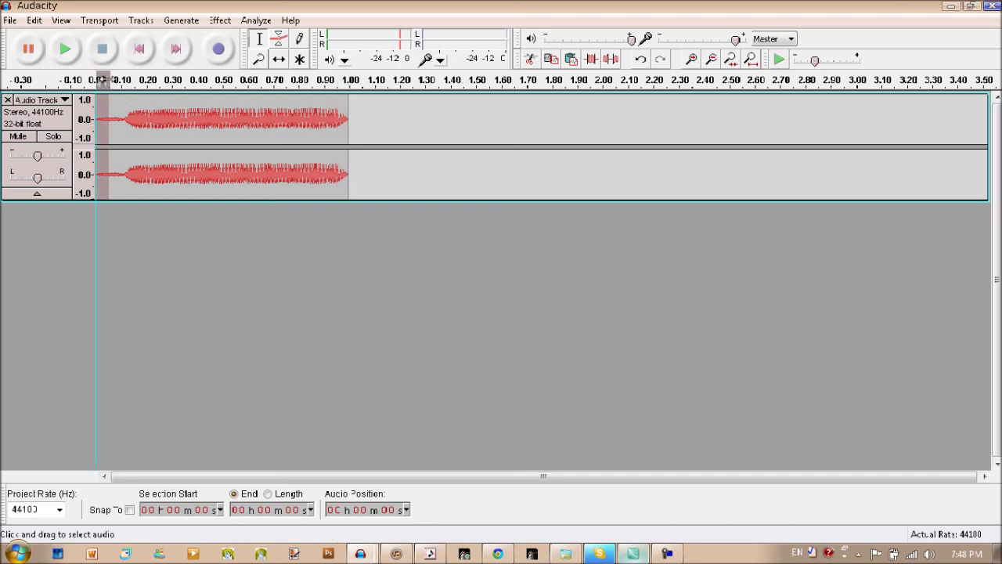
{"action": "left_click", "coordinate": [221, 20]}
{"action": "left_click", "coordinate": [273, 212]}
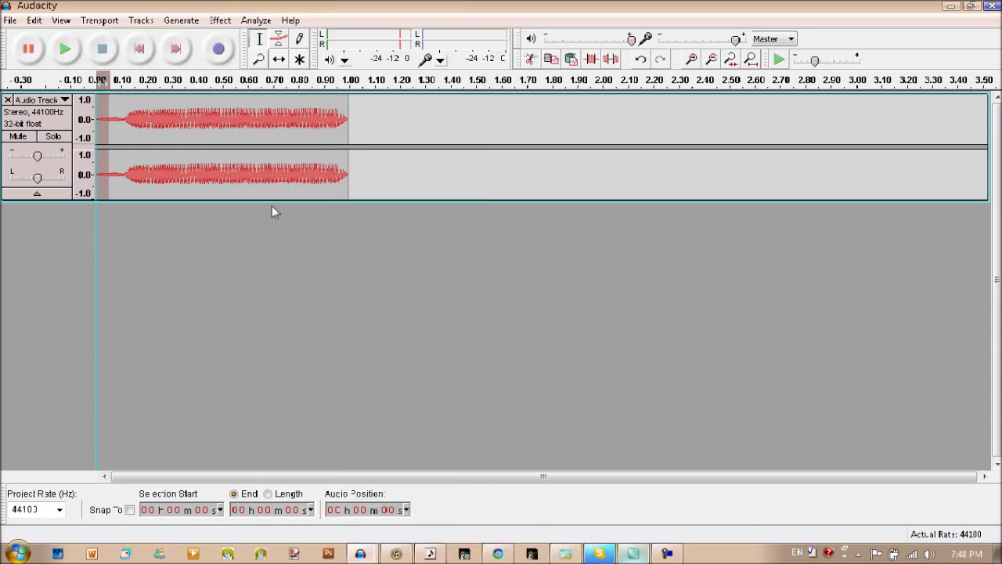
- Play back the faded one-second sample from the beginning
{"action": "left_click", "coordinate": [131, 49]}
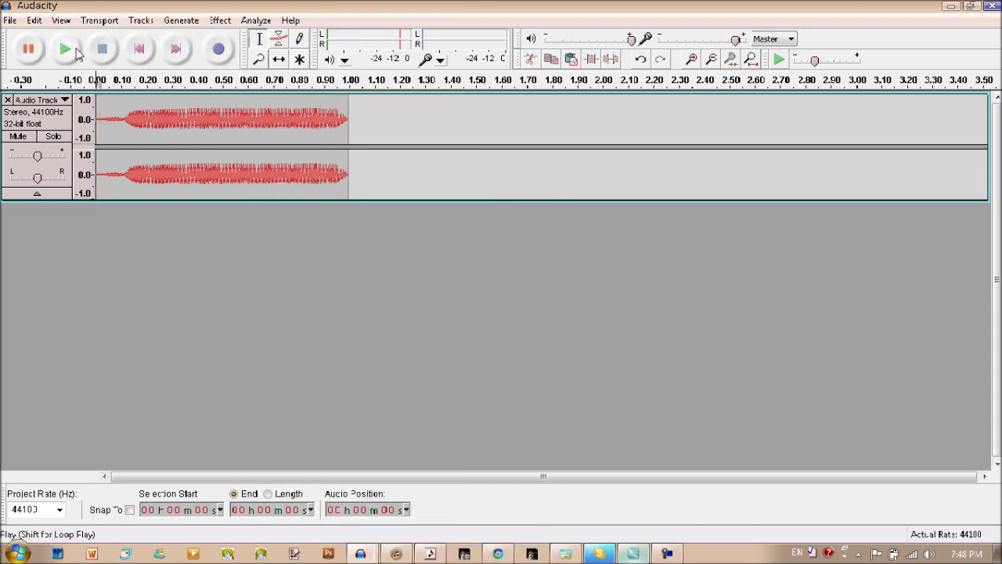
{"action": "left_click", "coordinate": [76, 50]}
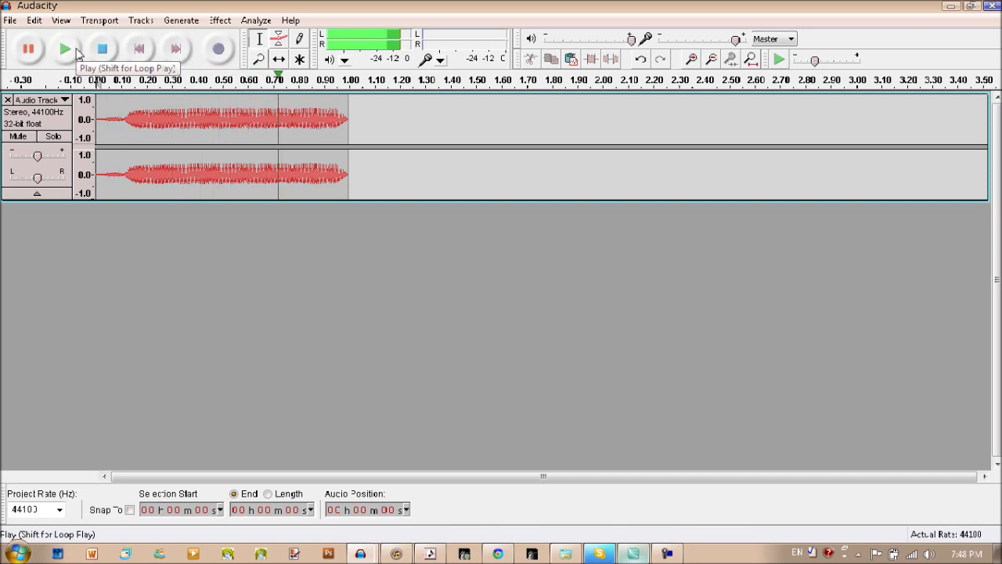
{"action": "left_click", "coordinate": [11, 21]}
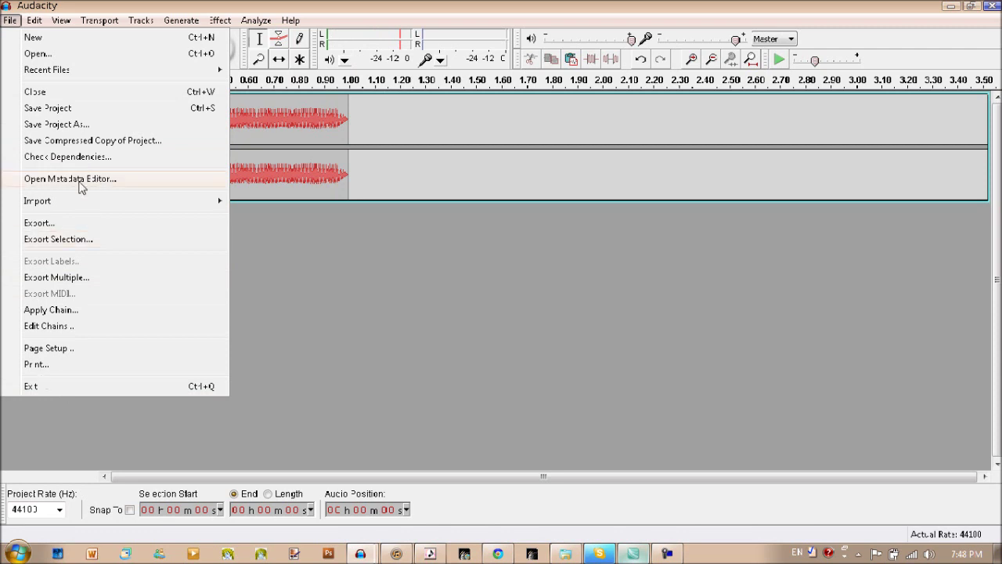
{"action": "left_click", "coordinate": [55, 226]}
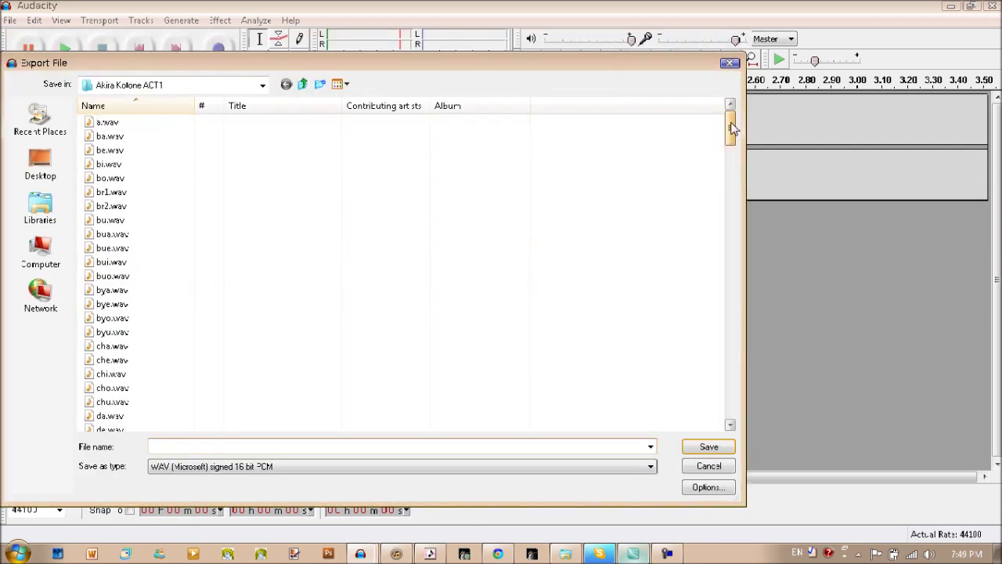
{"action": "mouse_move", "coordinate": [733, 129]}
{"action": "left_mouse_down"}
{"action": "mouse_move", "coordinate": [761, 355]}
{"action": "mouse_move", "coordinate": [742, 284]}
{"action": "left_mouse_up"}
{"action": "type", "text": "s"}
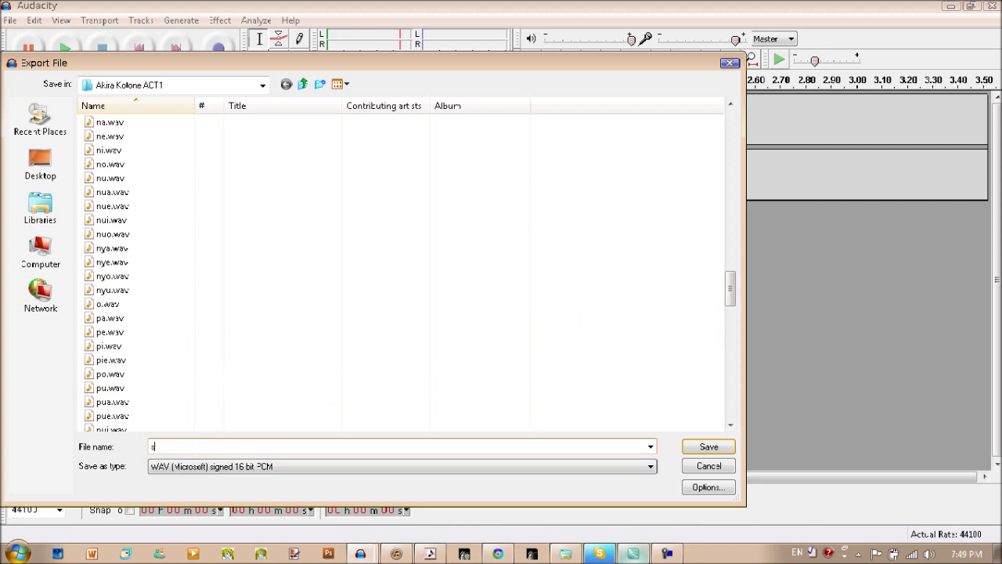
{"action": "type", "text": "hu"}
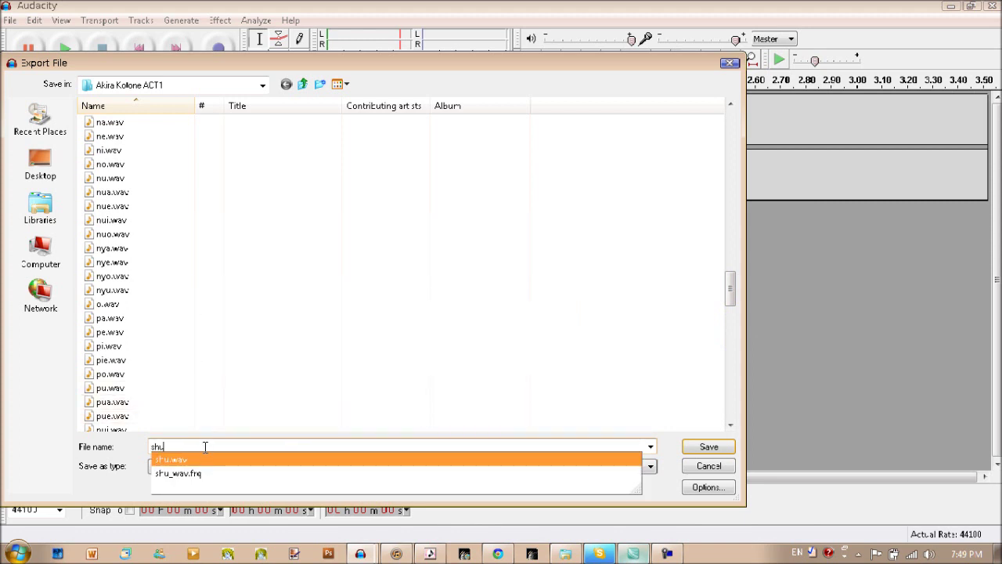
{"action": "left_click", "coordinate": [711, 444]}
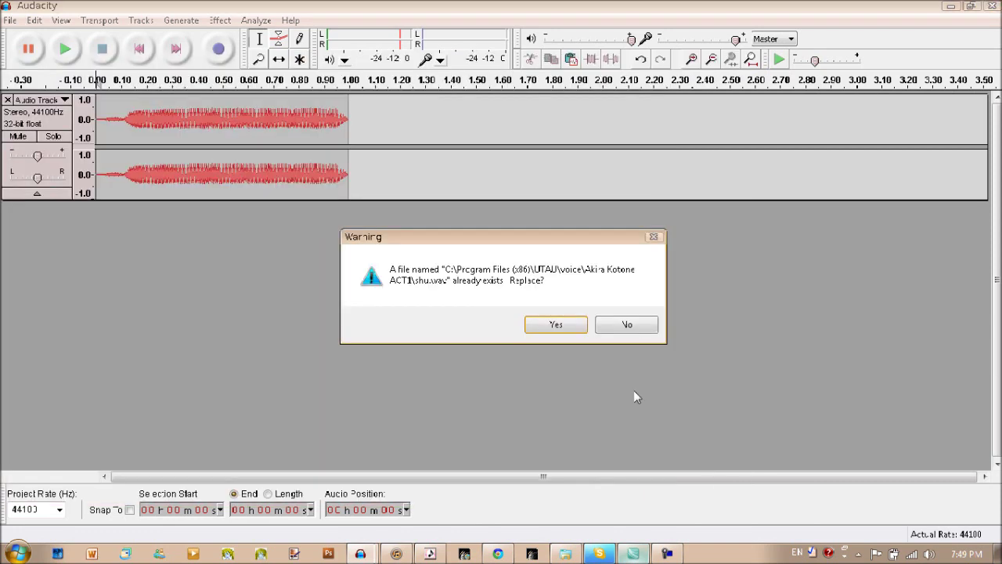
{"action": "left_click", "coordinate": [631, 324]}
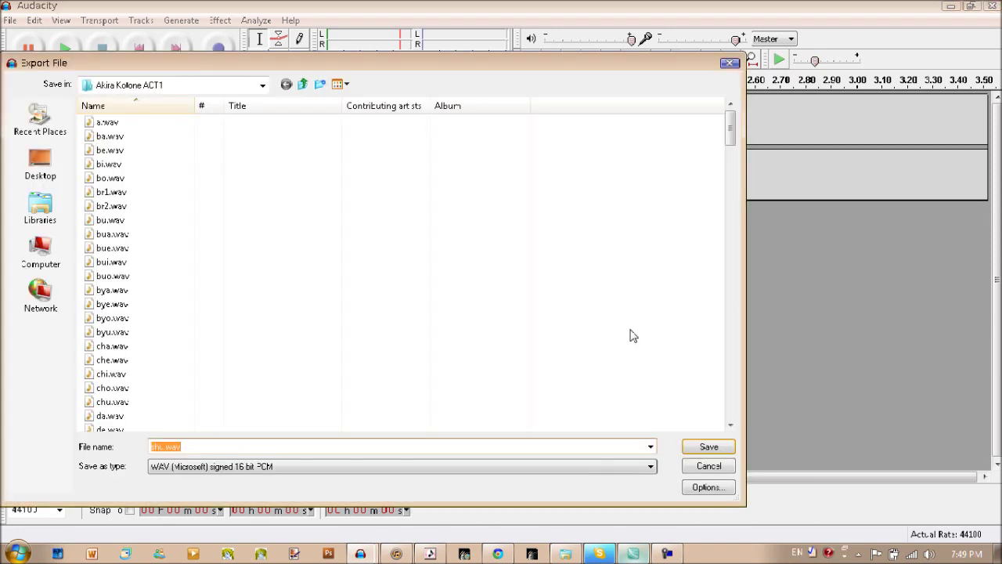
{"action": "left_click", "coordinate": [709, 466]}
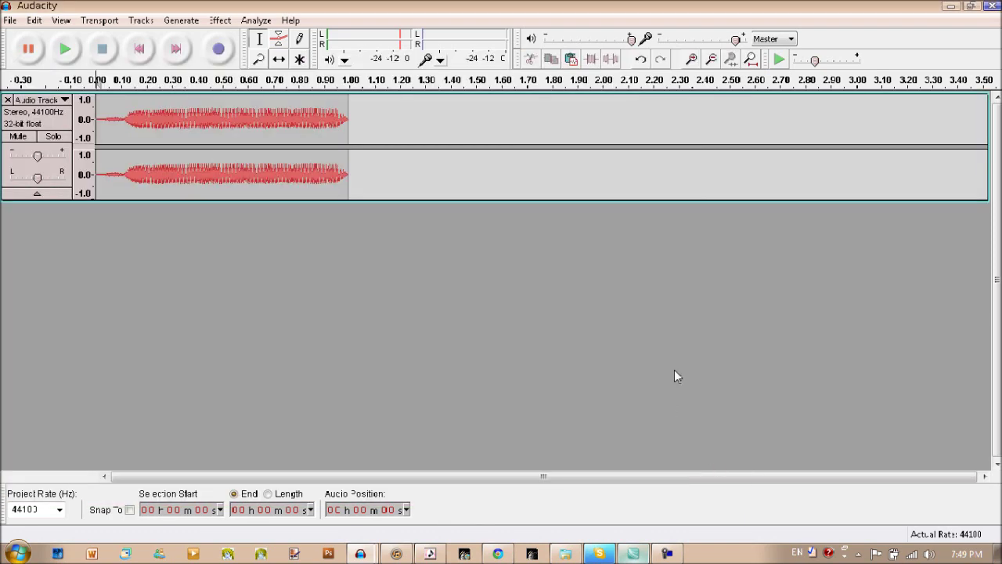
- In JTAU's Voice Bank Settings, clear all alias and timing values of shu.wav
{"action": "left_click", "coordinate": [430, 554]}
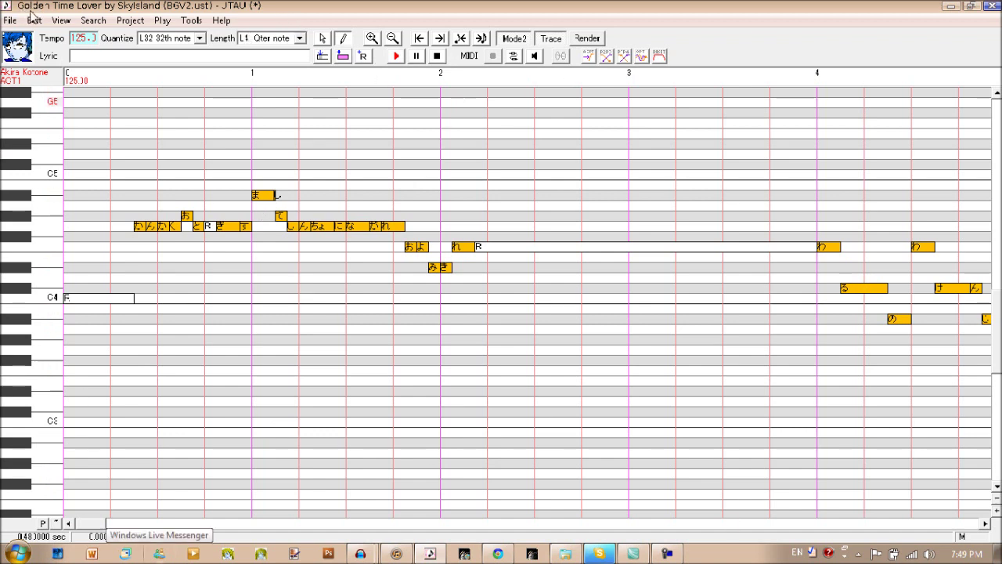
{"action": "left_click", "coordinate": [163, 20]}
{"action": "mouse_move", "coordinate": [191, 21]}
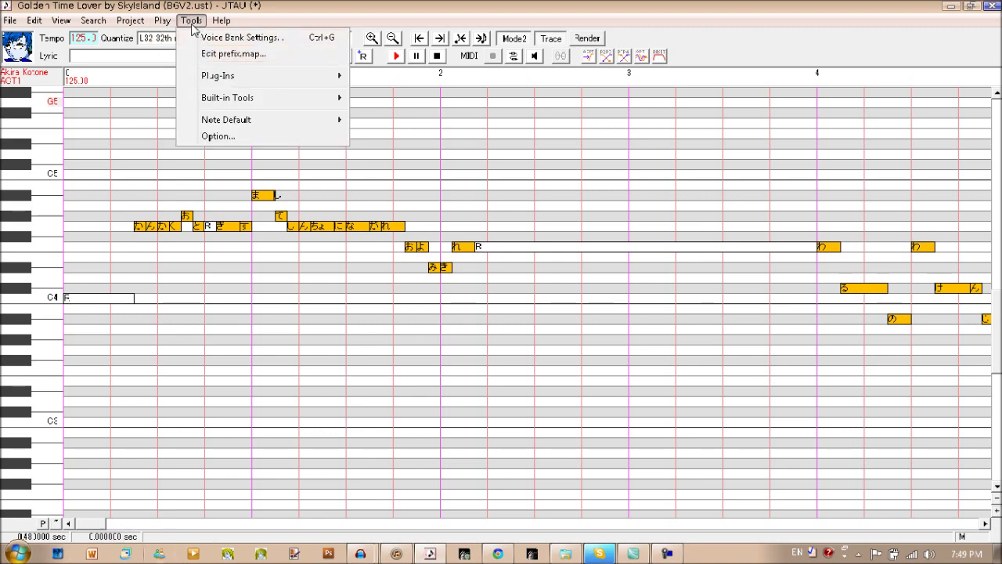
{"action": "left_click", "coordinate": [191, 24]}
{"action": "left_click", "coordinate": [208, 39]}
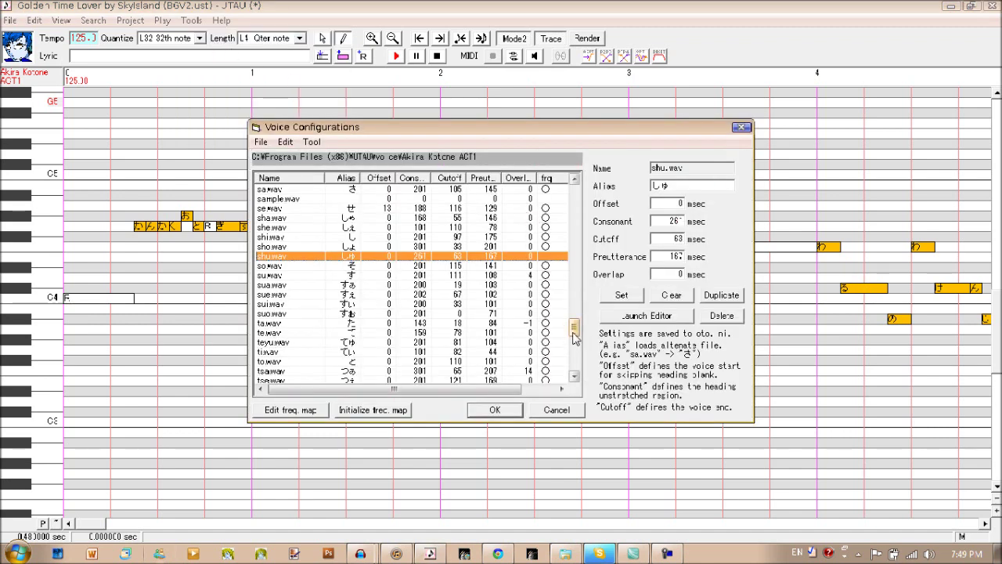
{"action": "mouse_move", "coordinate": [573, 327]}
{"action": "left_mouse_down"}
{"action": "mouse_move", "coordinate": [591, 374]}
{"action": "mouse_move", "coordinate": [581, 194]}
{"action": "mouse_move", "coordinate": [581, 330]}
{"action": "left_mouse_up"}
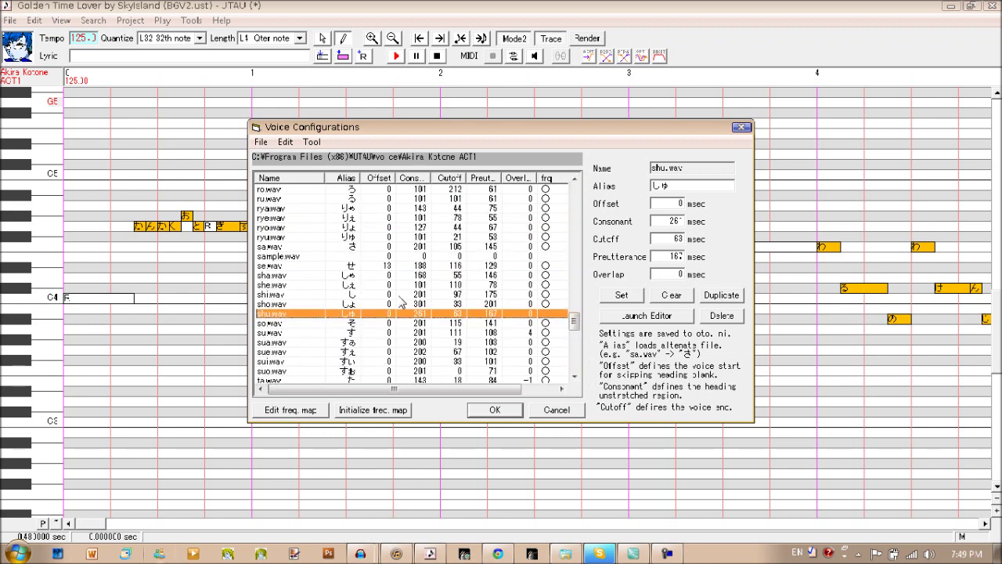
{"action": "left_click", "coordinate": [671, 296]}
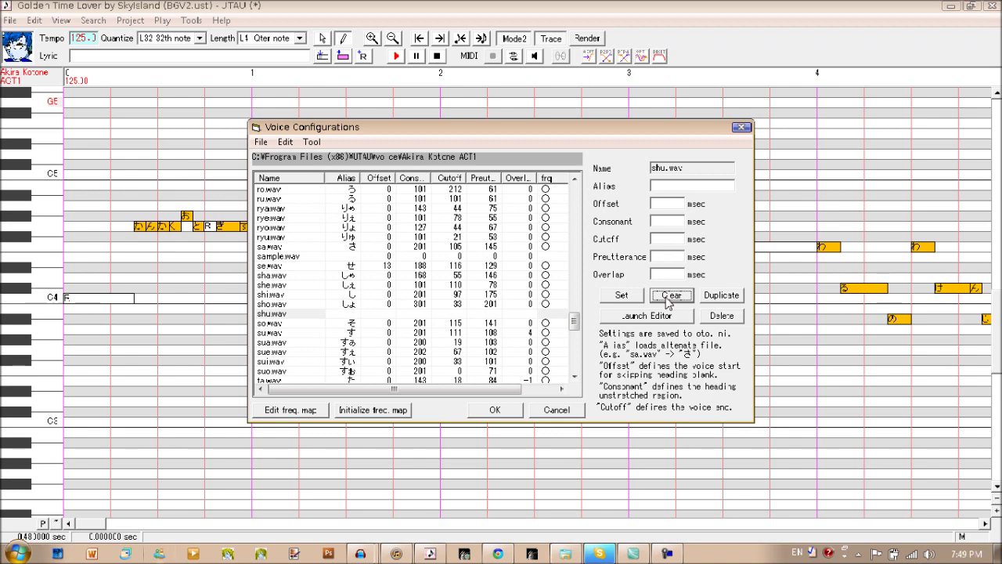
{"action": "left_click", "coordinate": [651, 326]}
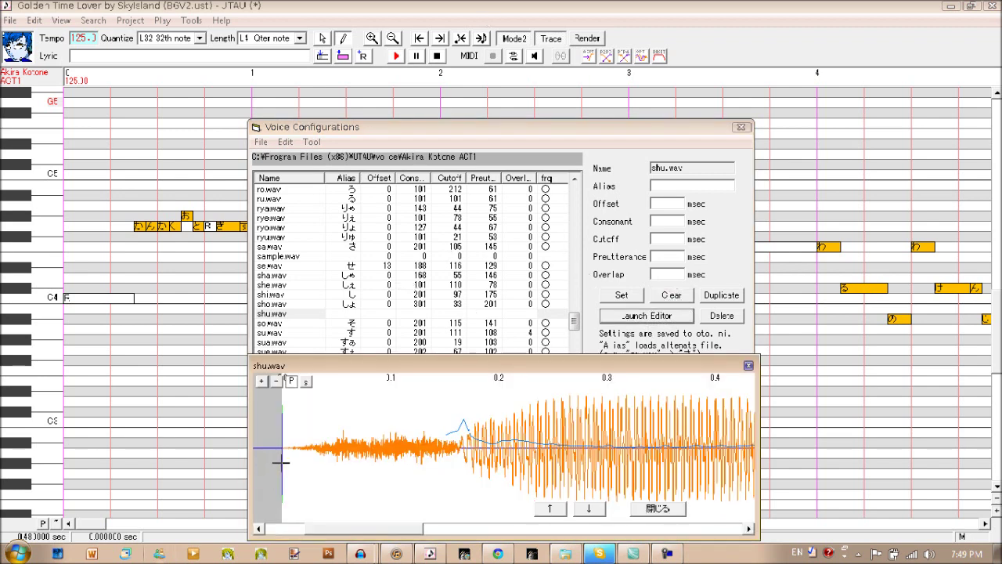
- Drag the preutterance marker to 166 ms and widen the waveform editor across the screen
{"action": "left_click_drag", "start_coordinate": [282, 462], "coordinate": [461, 469]}
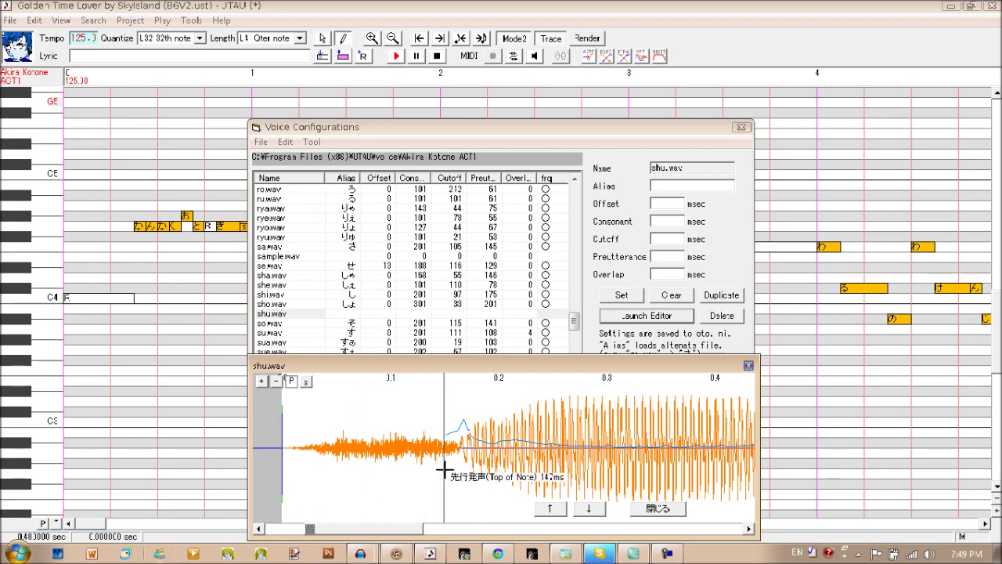
{"action": "left_click_drag", "start_coordinate": [461, 470], "coordinate": [462, 472]}
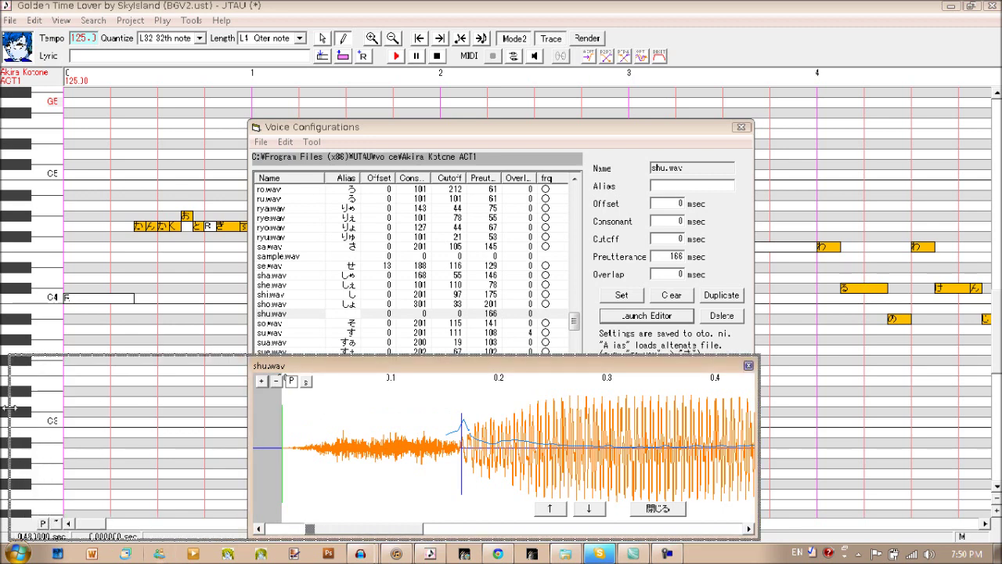
{"action": "left_click_drag", "start_coordinate": [246, 406], "coordinate": [7, 405]}
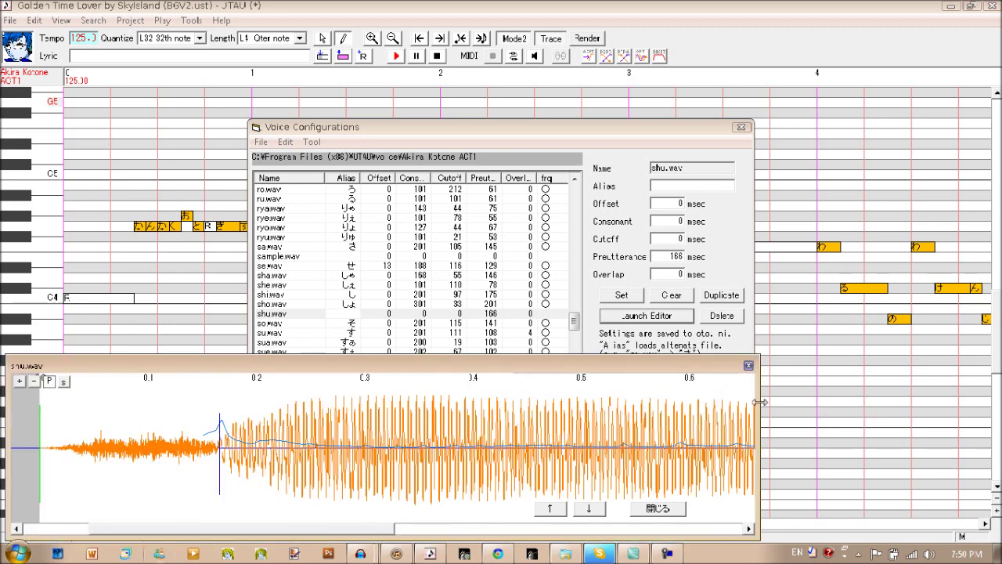
{"action": "left_click_drag", "start_coordinate": [758, 407], "coordinate": [988, 440]}
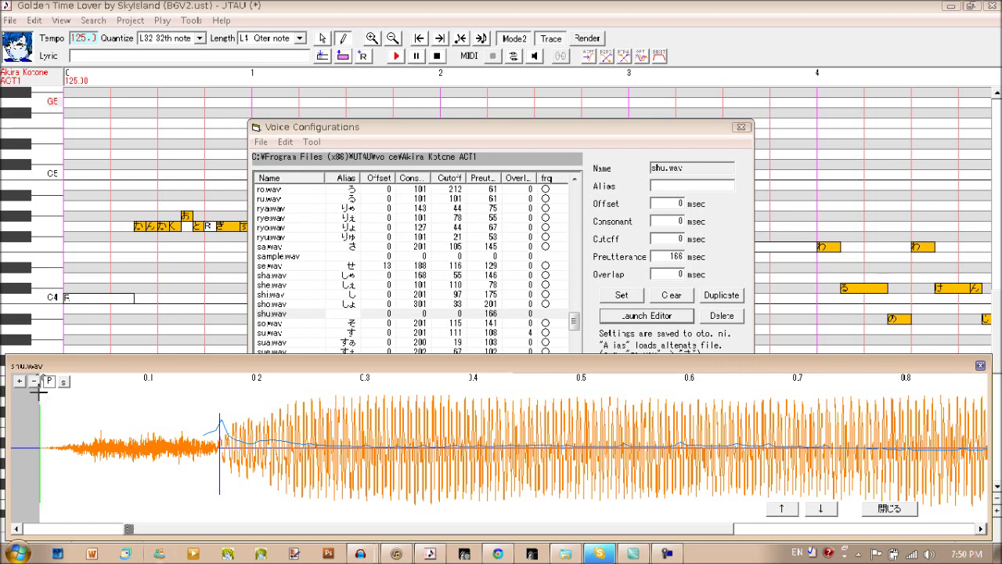
{"action": "mouse_move", "coordinate": [221, 423]}
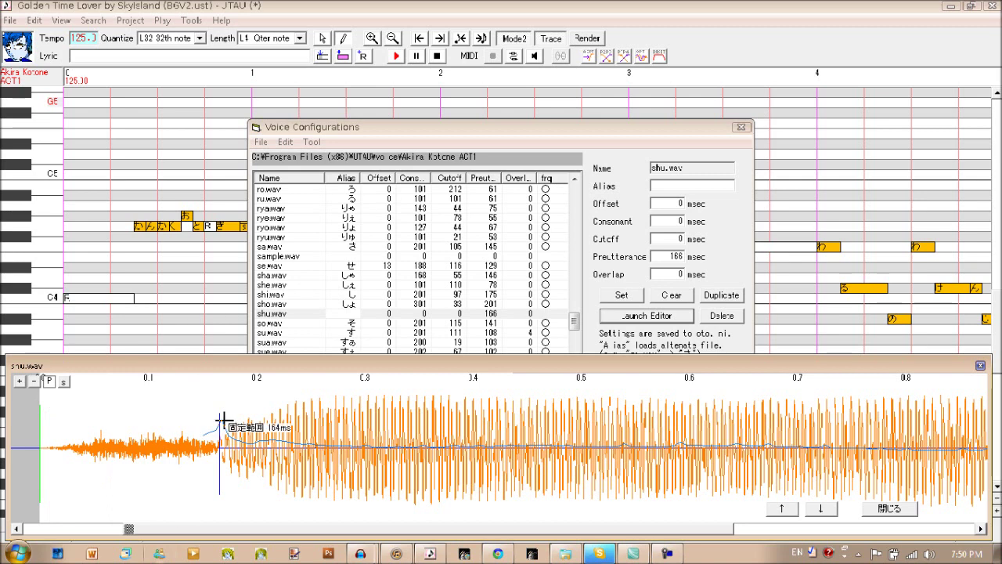
- Drag the consonant region out to 257 ms at the sample's start
{"action": "left_click_drag", "start_coordinate": [222, 421], "coordinate": [290, 420]}
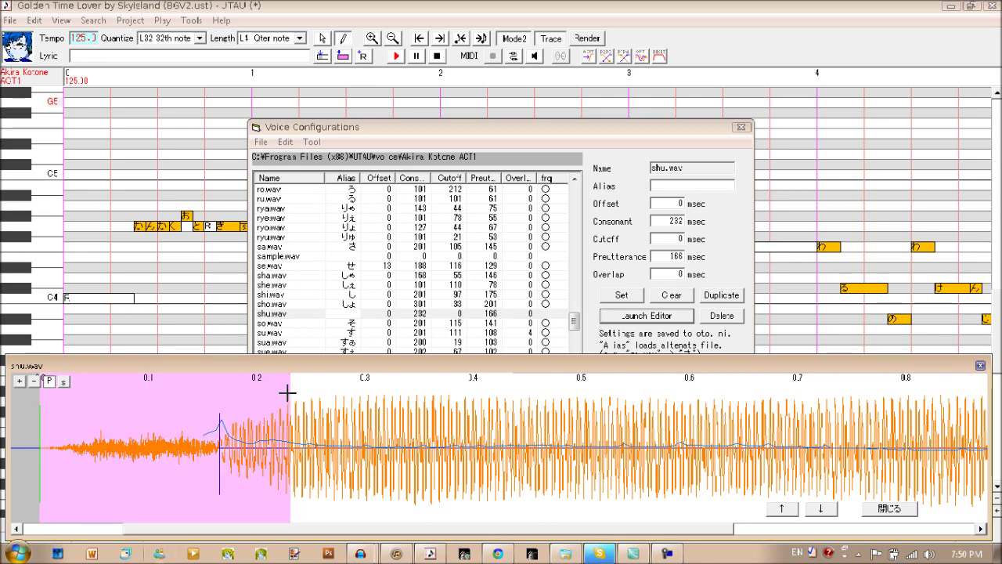
{"action": "left_click_drag", "start_coordinate": [288, 393], "coordinate": [318, 385]}
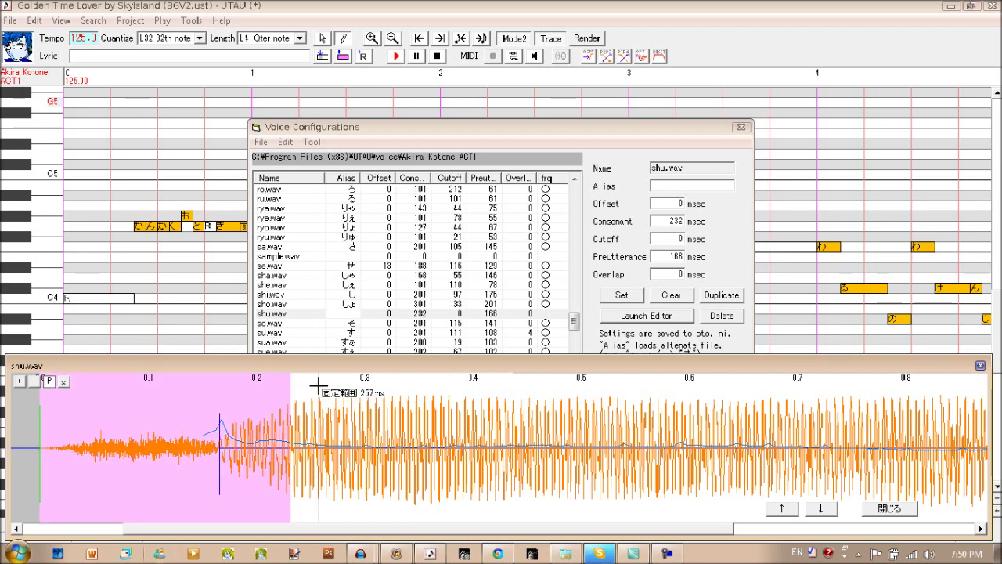
{"action": "left_click_drag", "start_coordinate": [318, 385], "coordinate": [318, 385]}
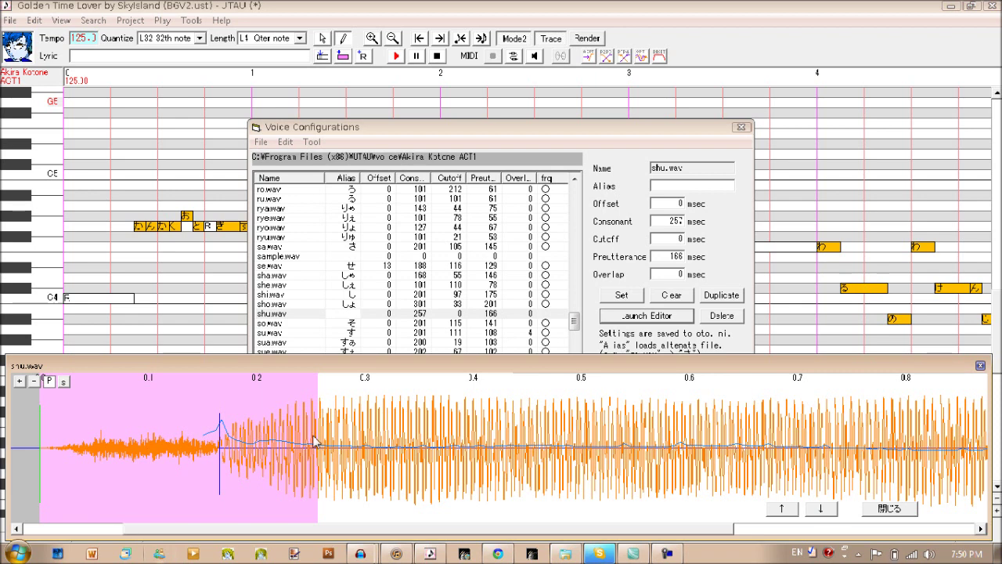
- Set a 69 ms cutoff at the sample's end and close the waveform editor
{"action": "left_click", "coordinate": [207, 529]}
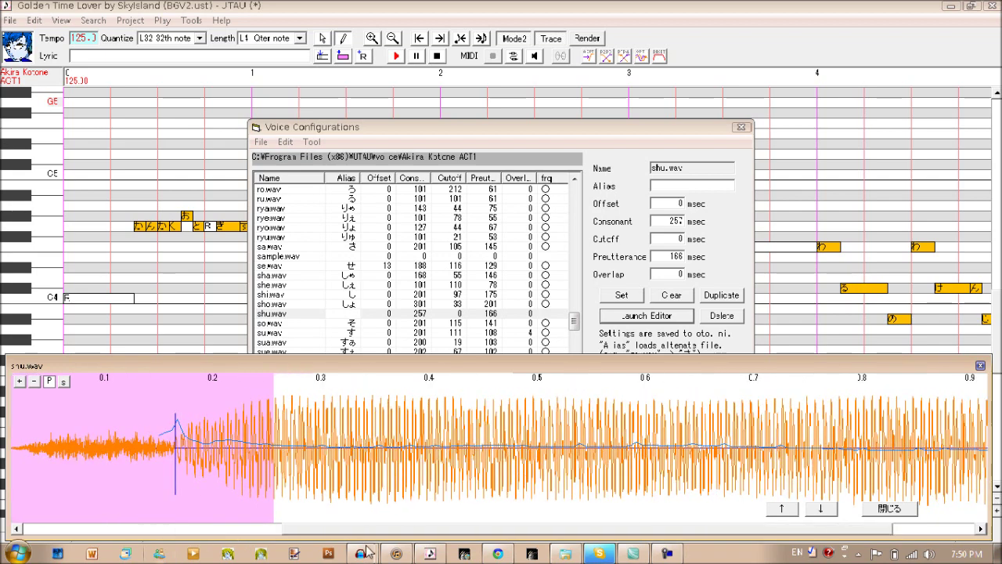
{"action": "left_click", "coordinate": [391, 530]}
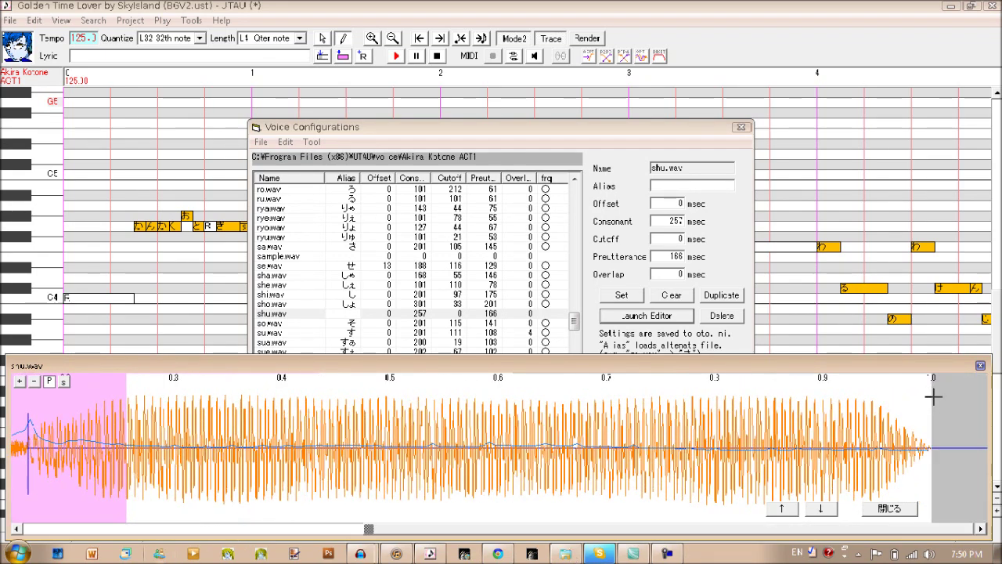
{"action": "mouse_move", "coordinate": [933, 397]}
{"action": "left_mouse_down"}
{"action": "mouse_move", "coordinate": [823, 407]}
{"action": "mouse_move", "coordinate": [859, 408]}
{"action": "left_mouse_up"}
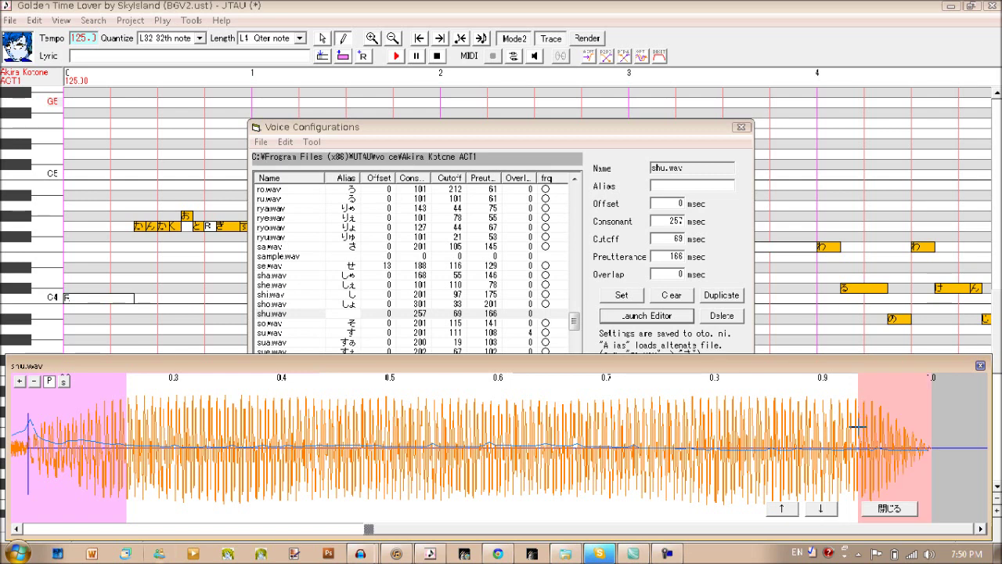
{"action": "left_click", "coordinate": [888, 509]}
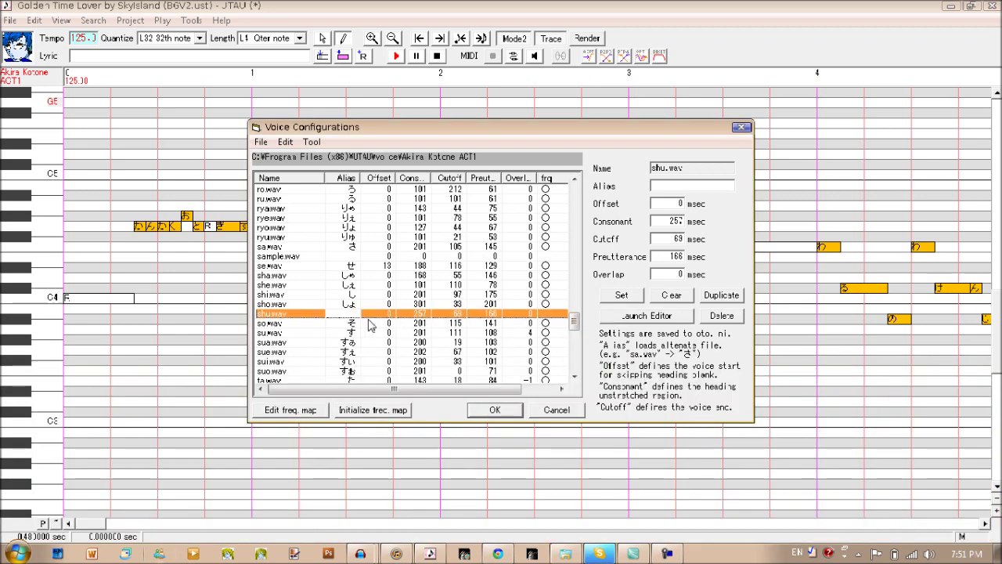
- Store shu.wav's new timings and give it a provisional alias し
{"action": "left_click", "coordinate": [634, 302]}
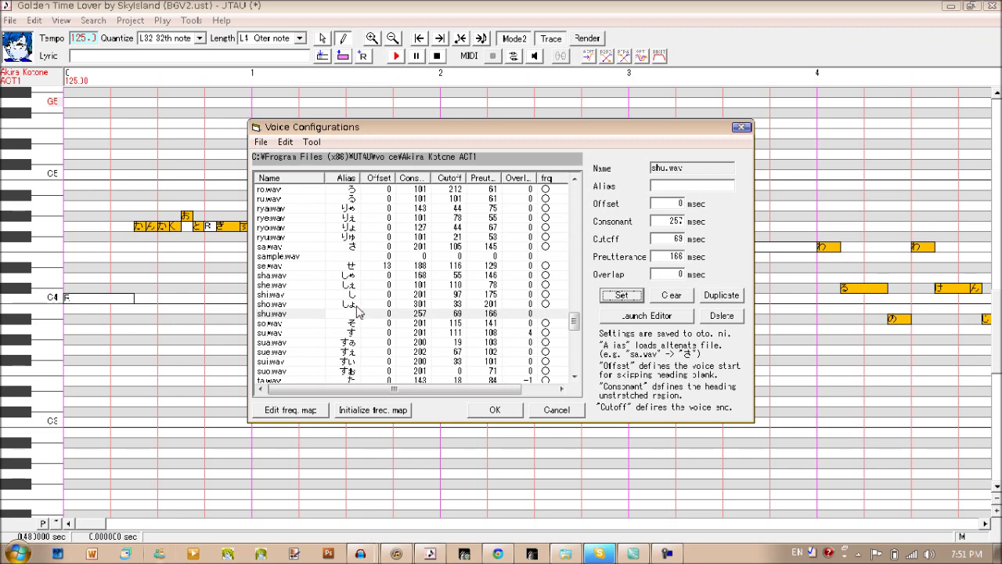
{"action": "left_click", "coordinate": [351, 301]}
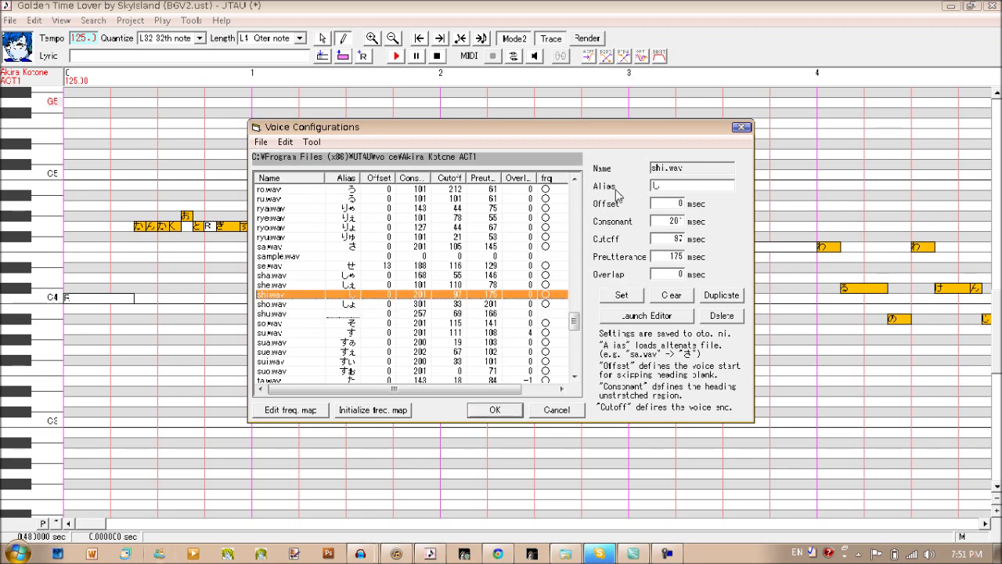
{"action": "left_click", "coordinate": [656, 186]}
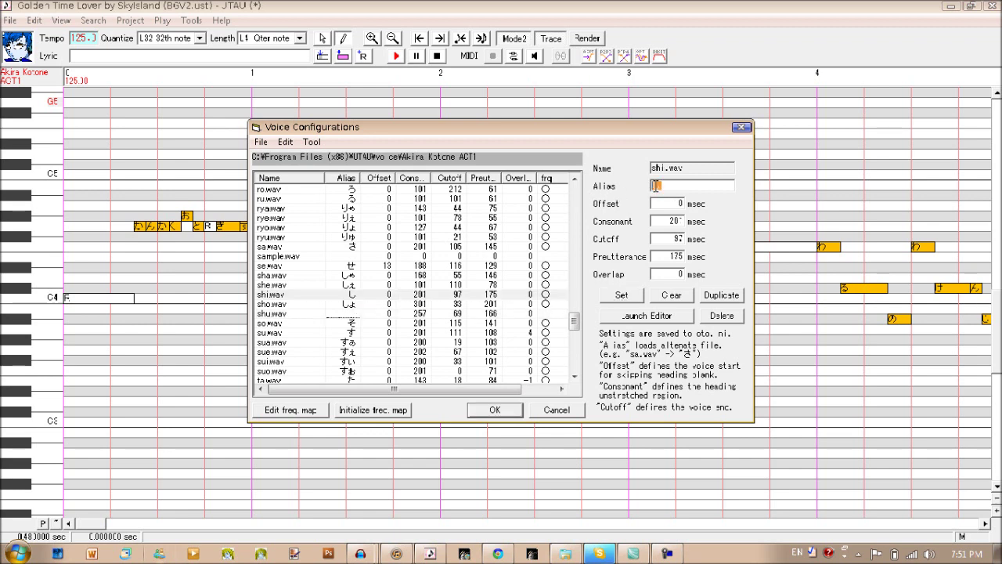
{"action": "left_click", "coordinate": [325, 322]}
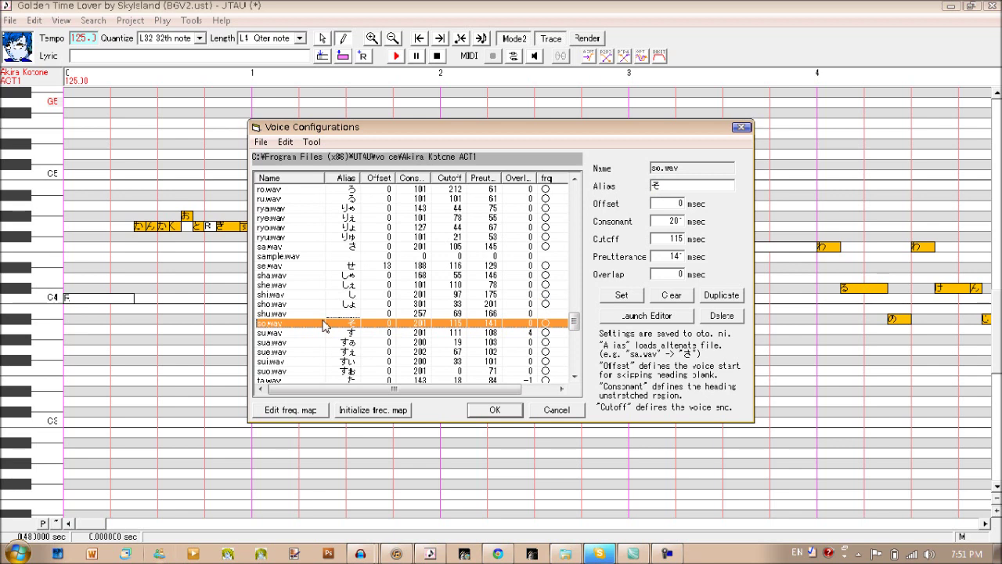
{"action": "left_click", "coordinate": [689, 185]}
{"action": "type", "text": "し"}
{"action": "left_click", "coordinate": [628, 304]}
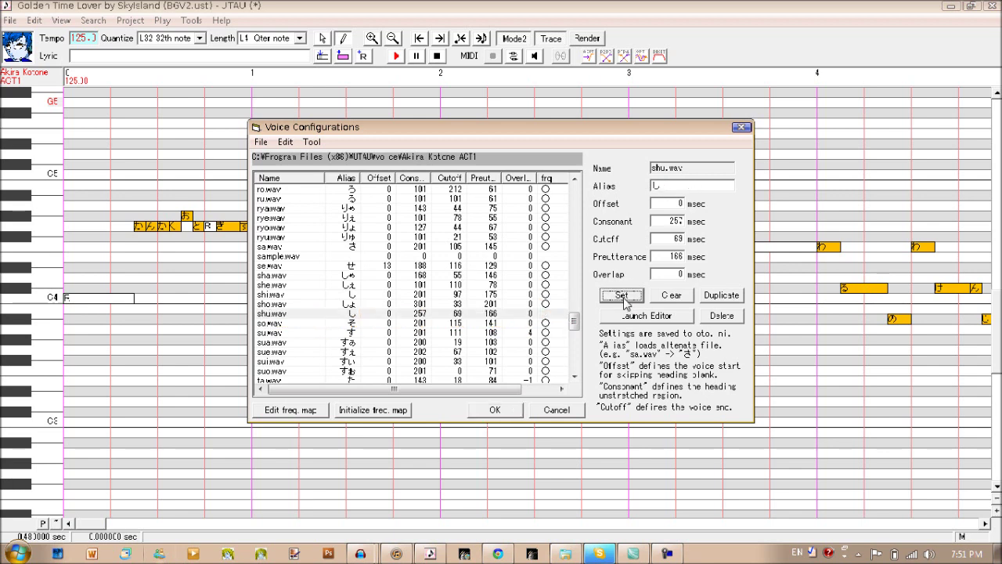
- Browse the sua, ru and myu entries to copy the small ゅ from myu's alias
{"action": "left_click", "coordinate": [275, 333]}
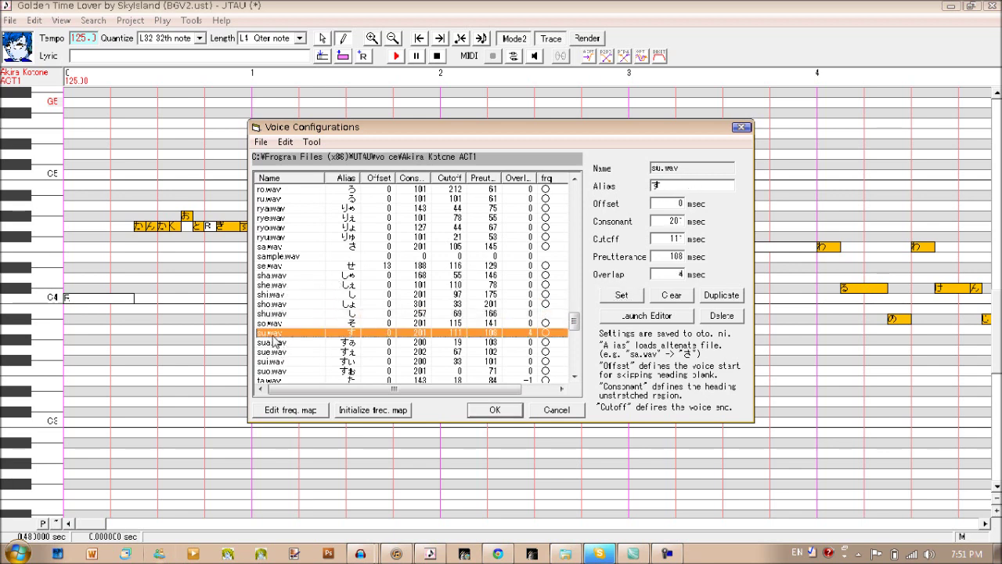
{"action": "left_click", "coordinate": [278, 343]}
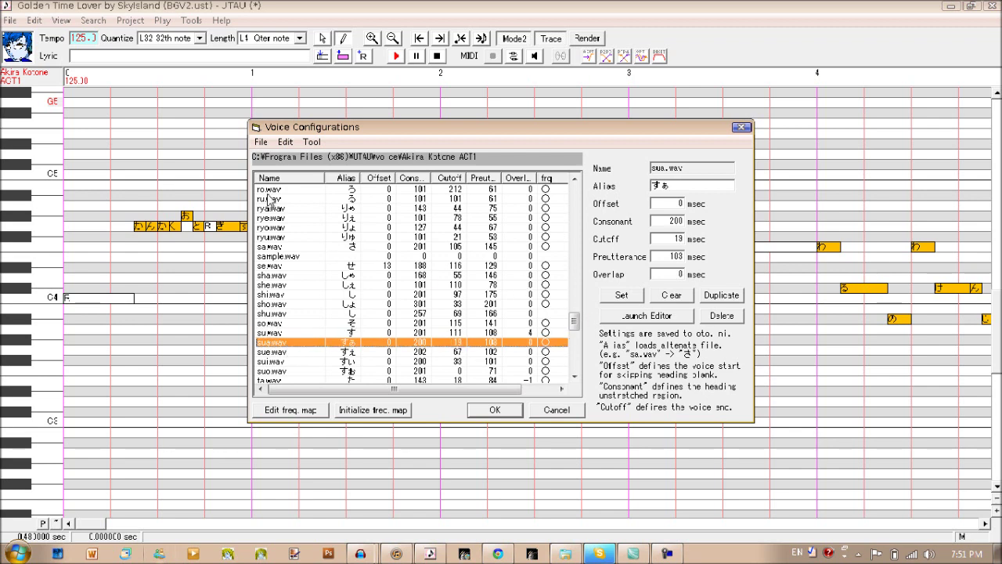
{"action": "left_click", "coordinate": [273, 199]}
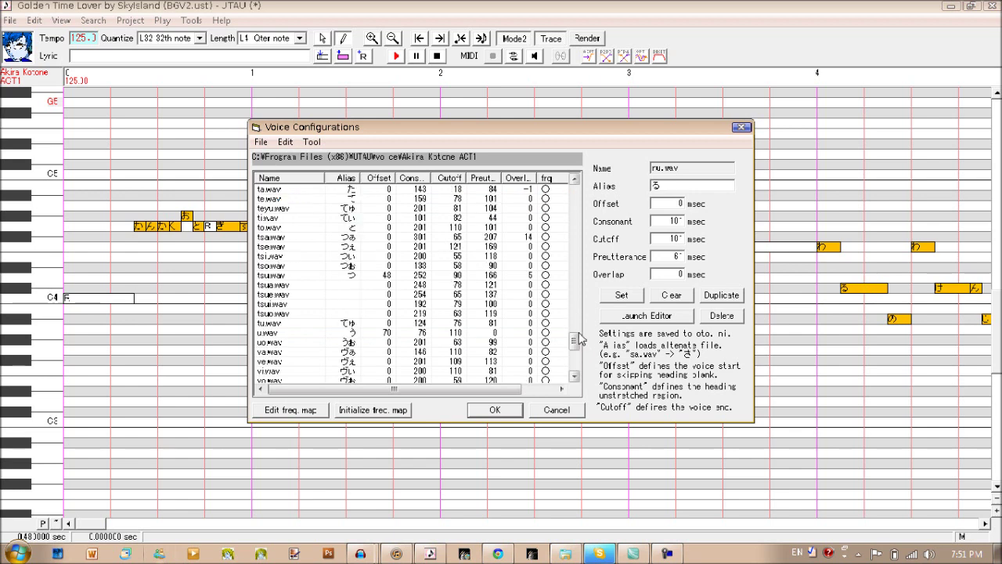
{"action": "left_click_drag", "start_coordinate": [583, 321], "coordinate": [584, 270]}
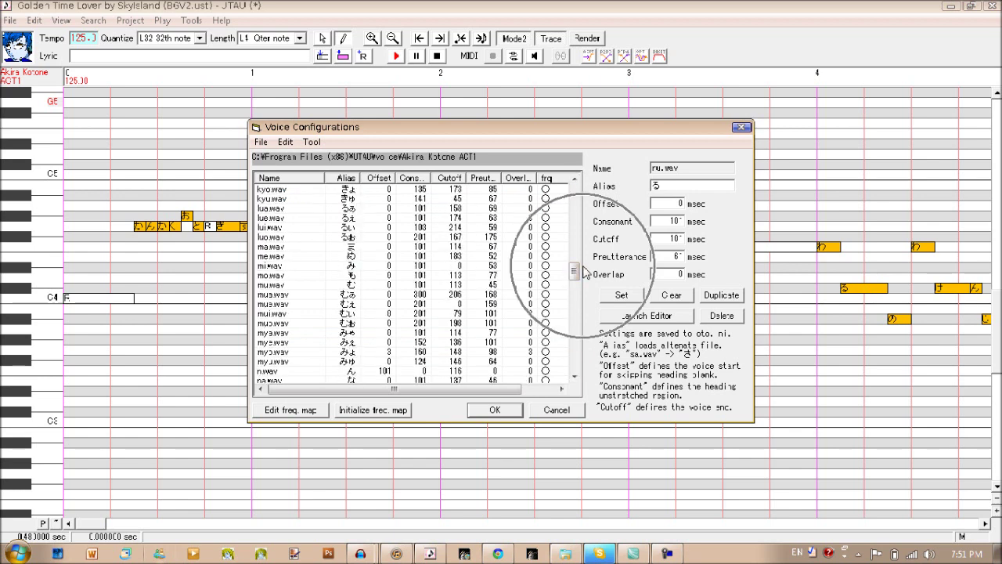
{"action": "left_click", "coordinate": [274, 362]}
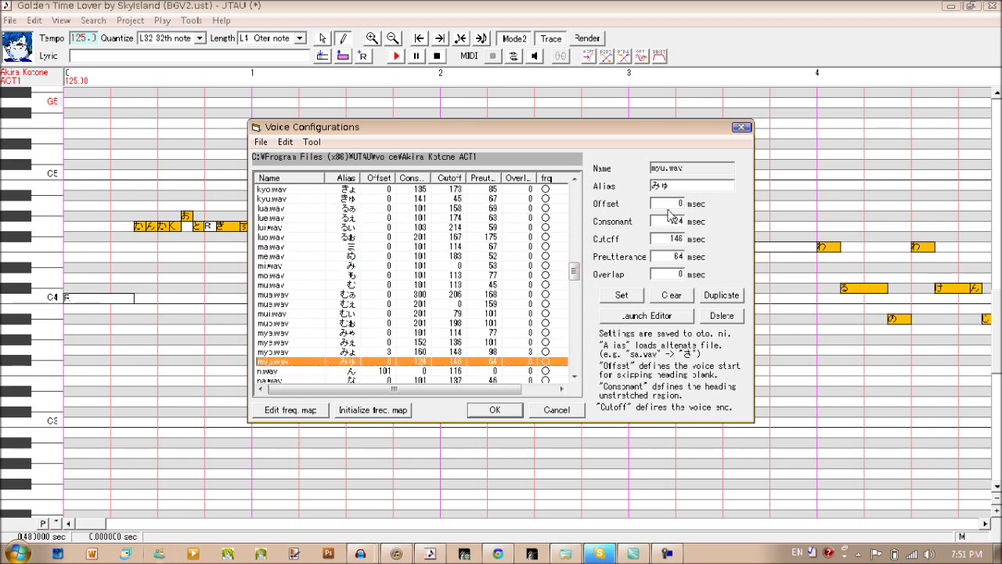
{"action": "left_click_drag", "start_coordinate": [672, 188], "coordinate": [665, 188]}
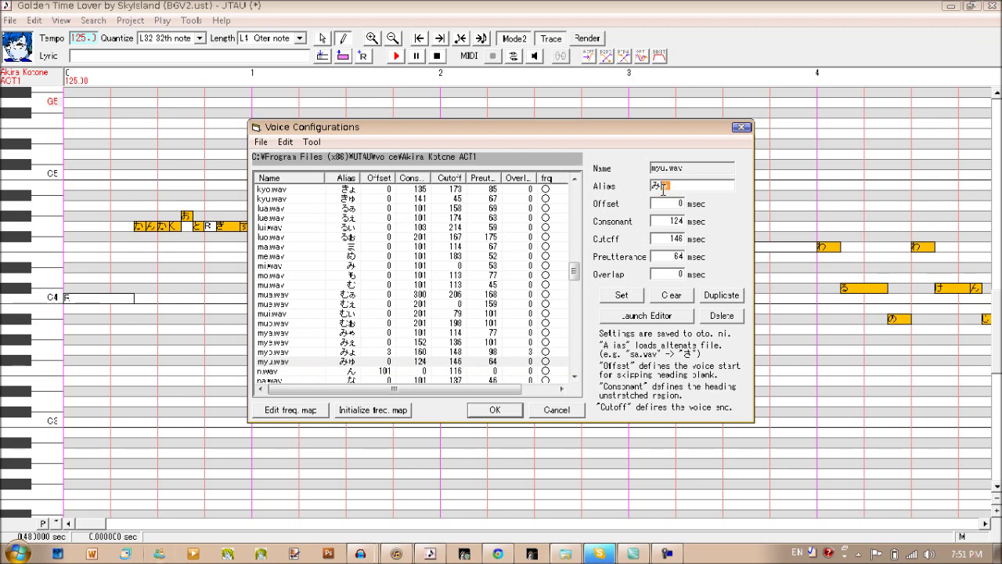
{"action": "left_click_drag", "start_coordinate": [574, 270], "coordinate": [576, 317]}
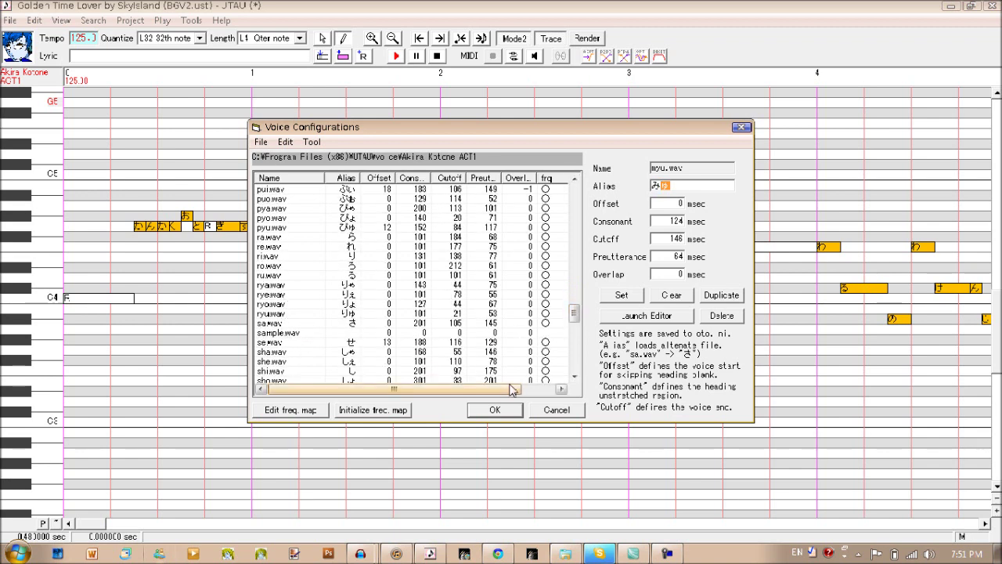
{"action": "scroll", "coordinate": [423, 306], "scroll_direction": "down", "scroll_amount": 1}
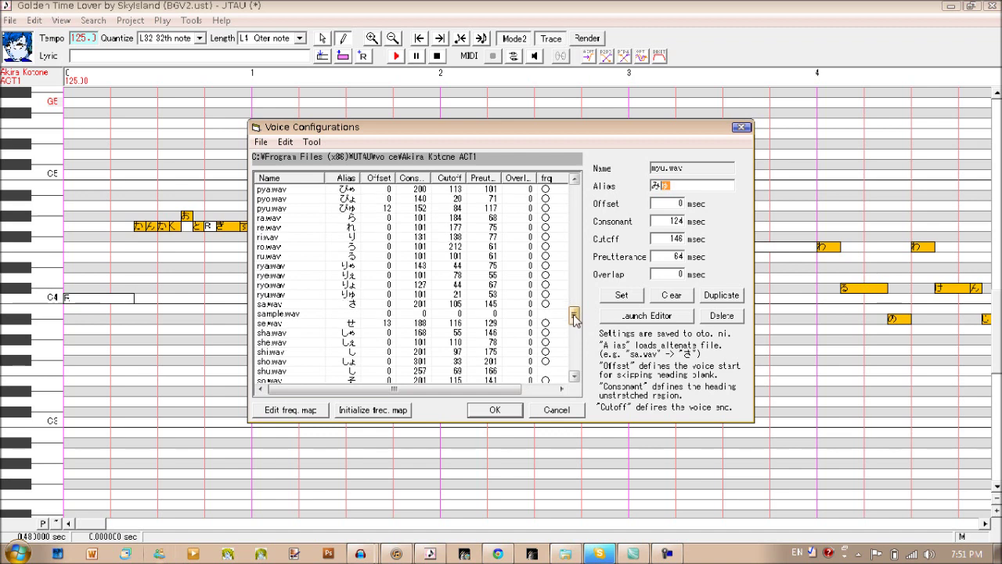
{"action": "scroll", "coordinate": [274, 297], "scroll_direction": "down", "scroll_amount": 1}
- Complete shu.wav's alias as しゅ, apply it, and close the voice settings with OK
{"action": "left_click", "coordinate": [280, 333]}
{"action": "left_click", "coordinate": [711, 186]}
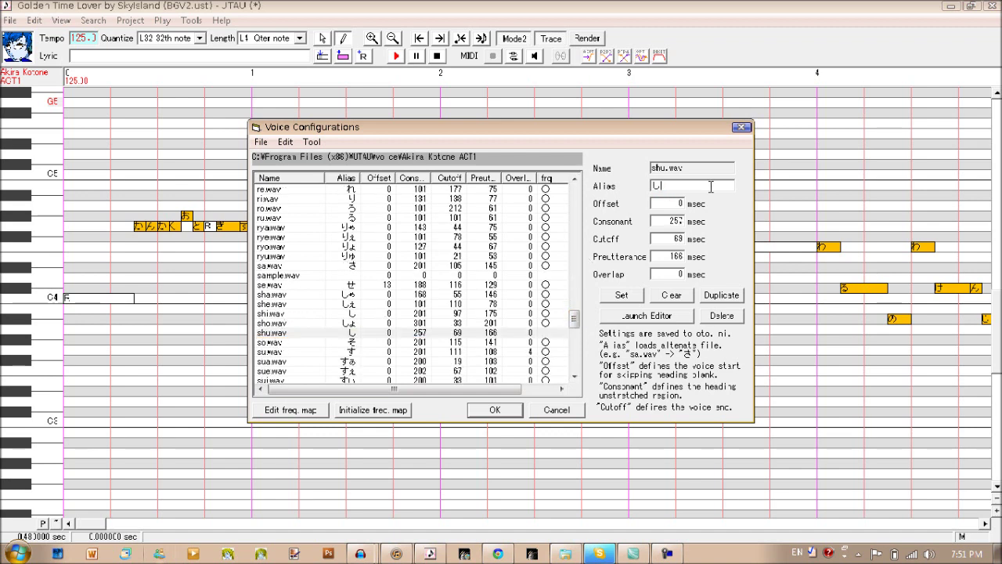
{"action": "type", "text": "ゅ"}
{"action": "left_click", "coordinate": [611, 299]}
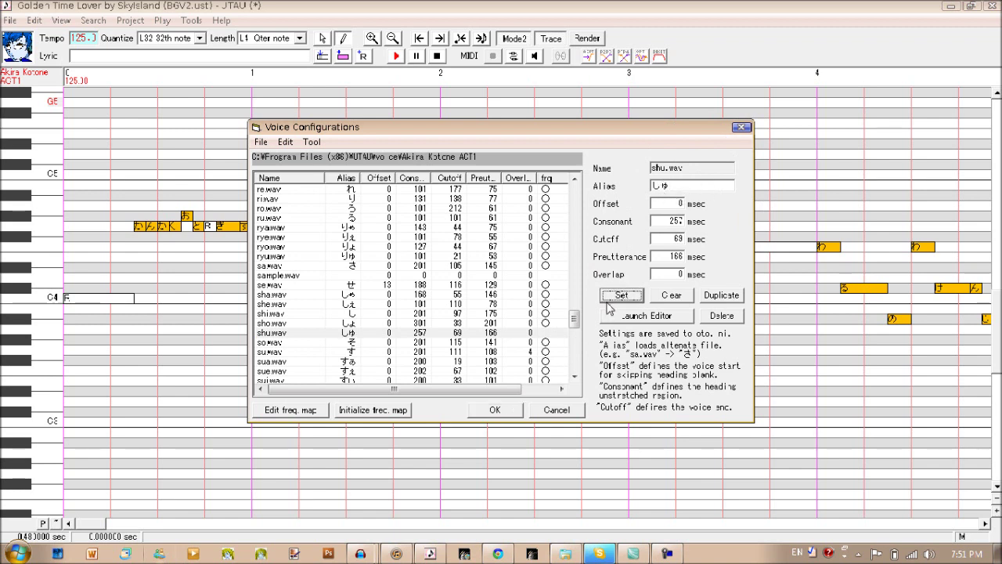
{"action": "left_click", "coordinate": [490, 410]}
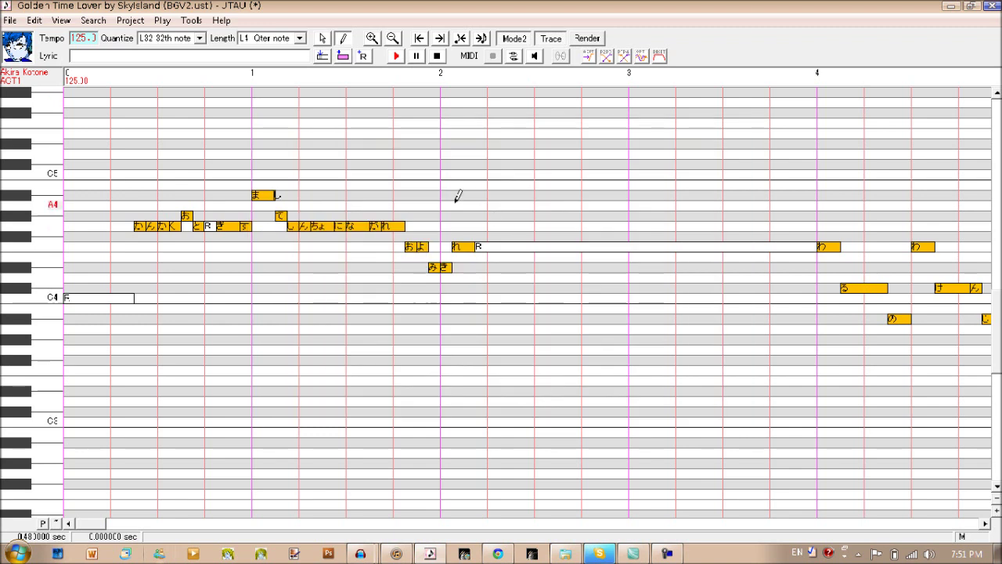
- Draw a long B3 note near measure 25 with lyric shu; a stray higher note also appears
{"action": "mouse_move", "coordinate": [88, 523]}
{"action": "left_mouse_down"}
{"action": "mouse_move", "coordinate": [280, 519]}
{"action": "mouse_move", "coordinate": [510, 493]}
{"action": "mouse_move", "coordinate": [678, 531]}
{"action": "mouse_move", "coordinate": [823, 521]}
{"action": "left_mouse_up"}
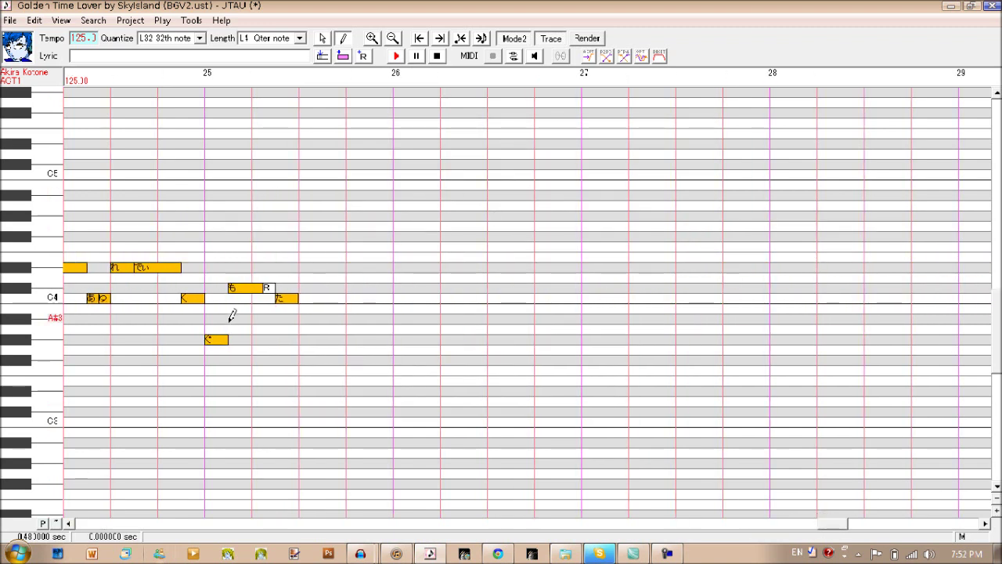
{"action": "mouse_move", "coordinate": [302, 306]}
{"action": "left_mouse_down"}
{"action": "mouse_move", "coordinate": [458, 297]}
{"action": "mouse_move", "coordinate": [441, 307]}
{"action": "left_mouse_up"}
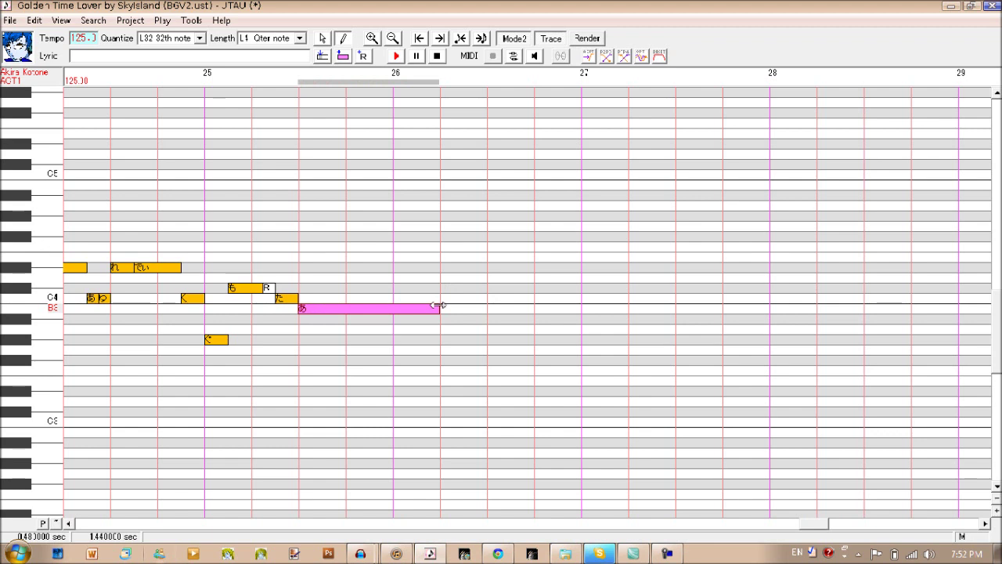
{"action": "double_click", "coordinate": [343, 312]}
{"action": "type", "text": "shu"}
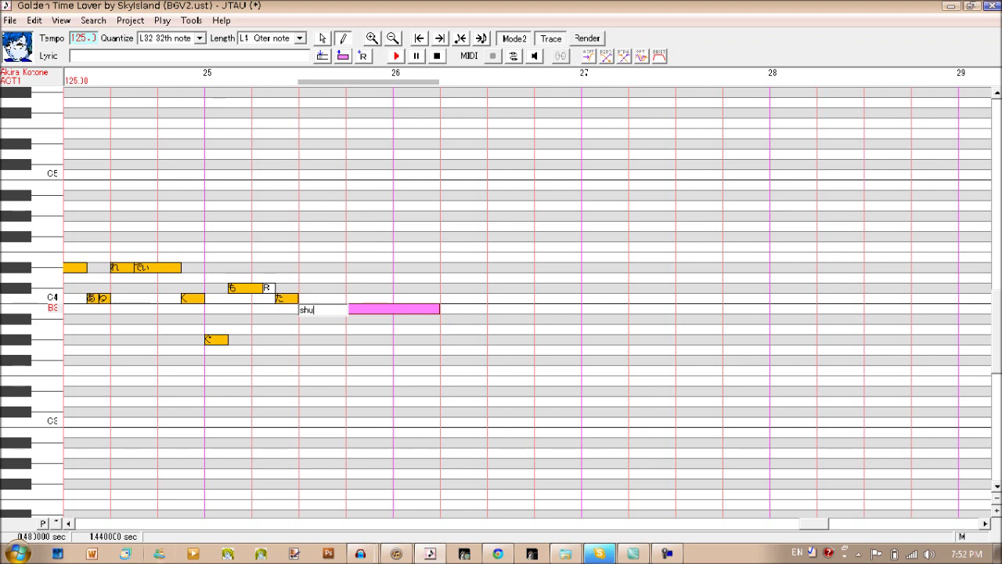
{"action": "key", "text": "Return"}
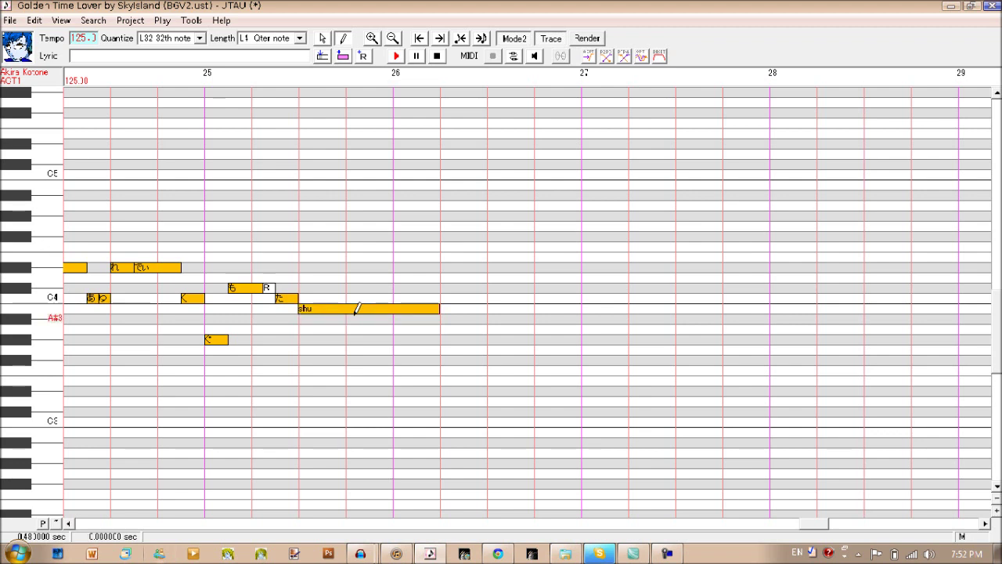
{"action": "left_click", "coordinate": [355, 312]}
{"action": "left_click_drag", "start_coordinate": [304, 194], "coordinate": [371, 193]}
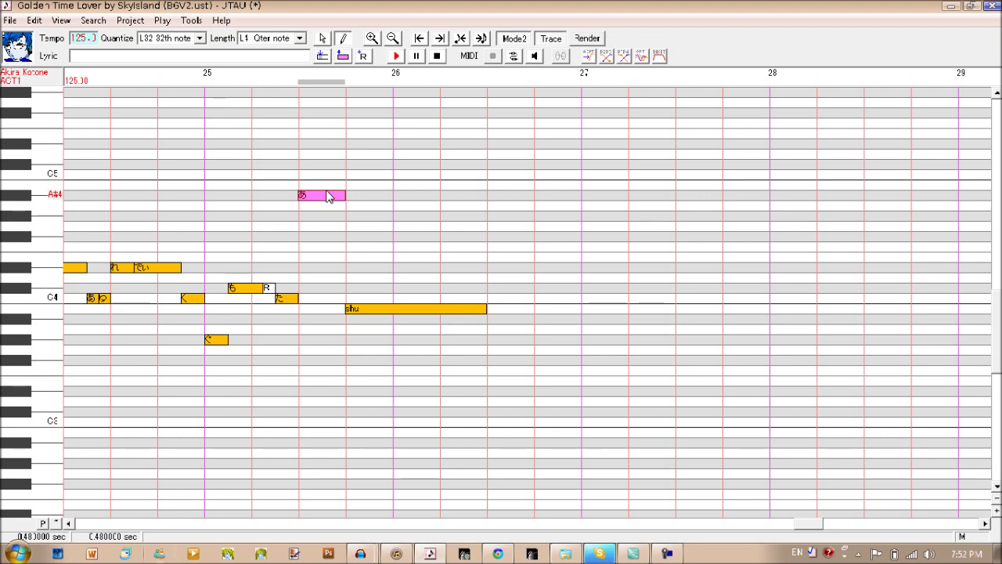
- Delete the stray A#4 あ note, then select and play the shu note
{"action": "right_click", "coordinate": [328, 195]}
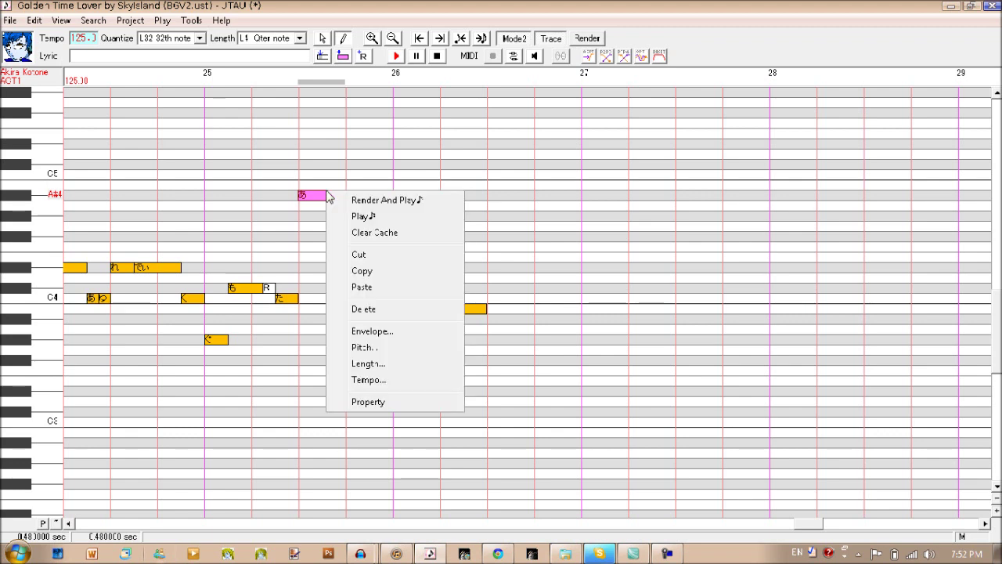
{"action": "left_click", "coordinate": [377, 311]}
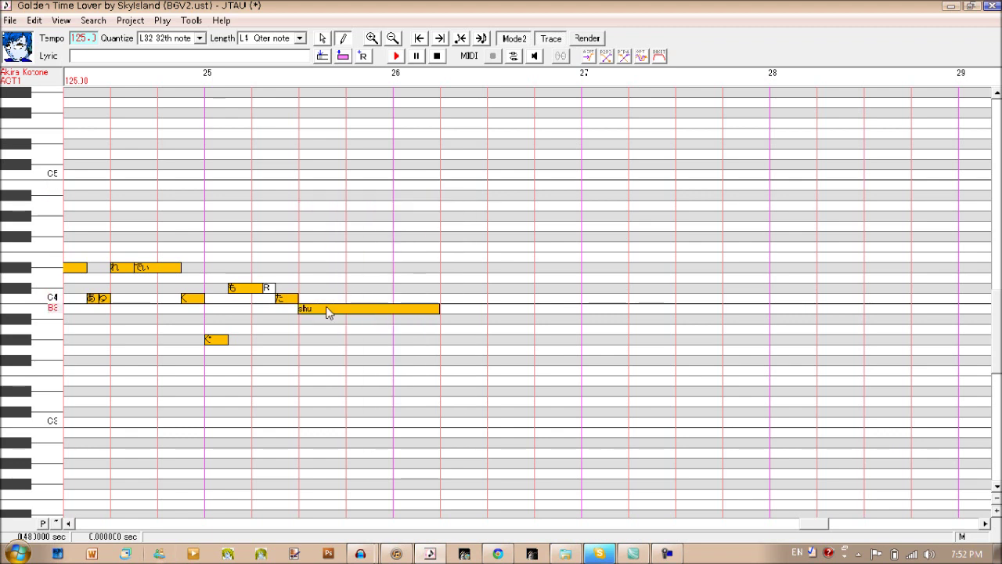
{"action": "left_click", "coordinate": [327, 310]}
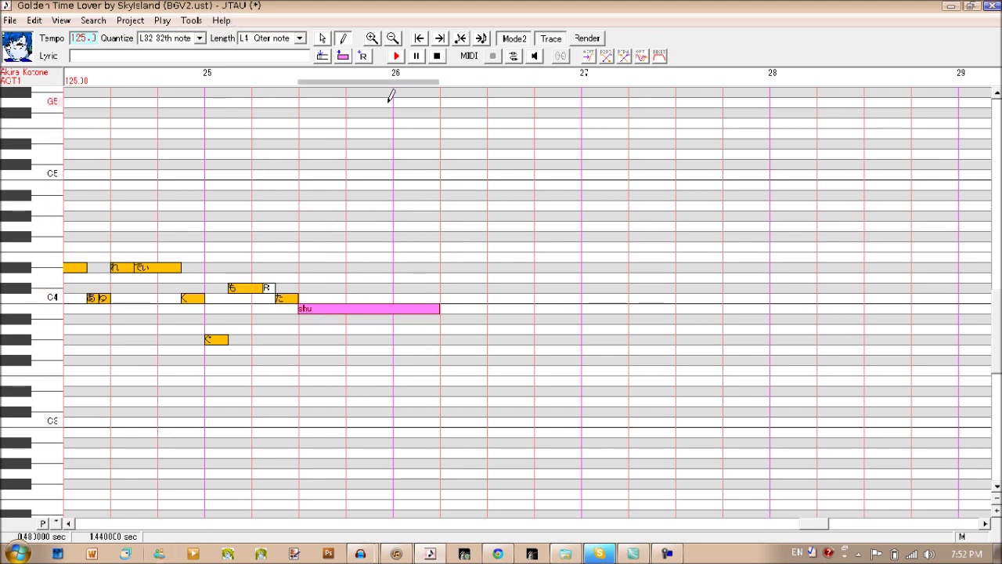
{"action": "left_click", "coordinate": [396, 56]}
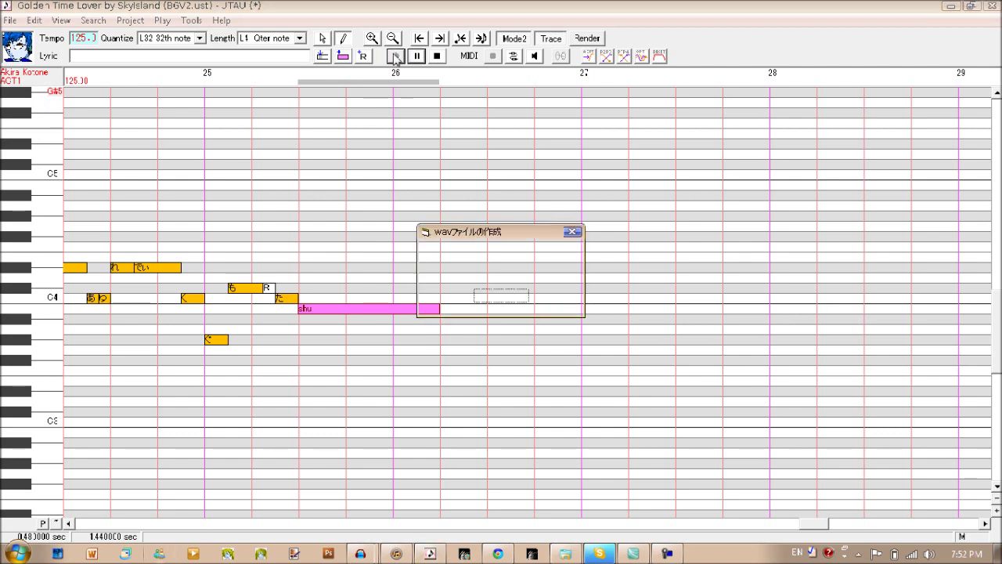